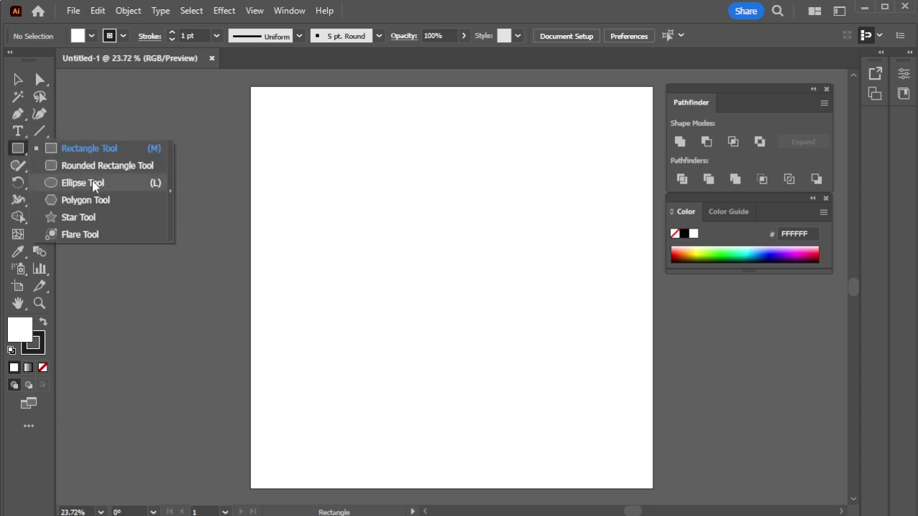
Step: Draw a large circle in the upper left with a smaller circle inside it
{"action": "left_click_drag", "start_coordinate": [24, 154], "coordinate": [94, 183]}
{"action": "left_click", "coordinate": [18, 150]}
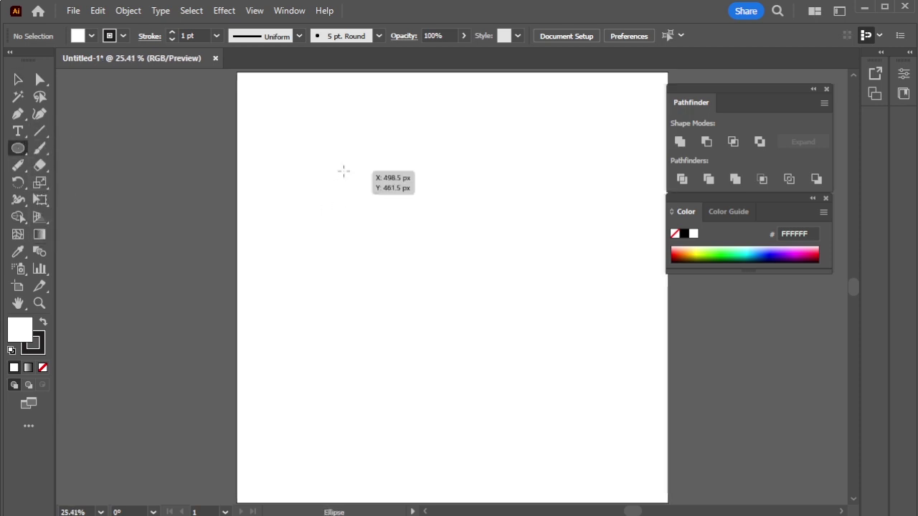
{"action": "left_click_drag", "start_coordinate": [343, 171], "coordinate": [428, 255]}
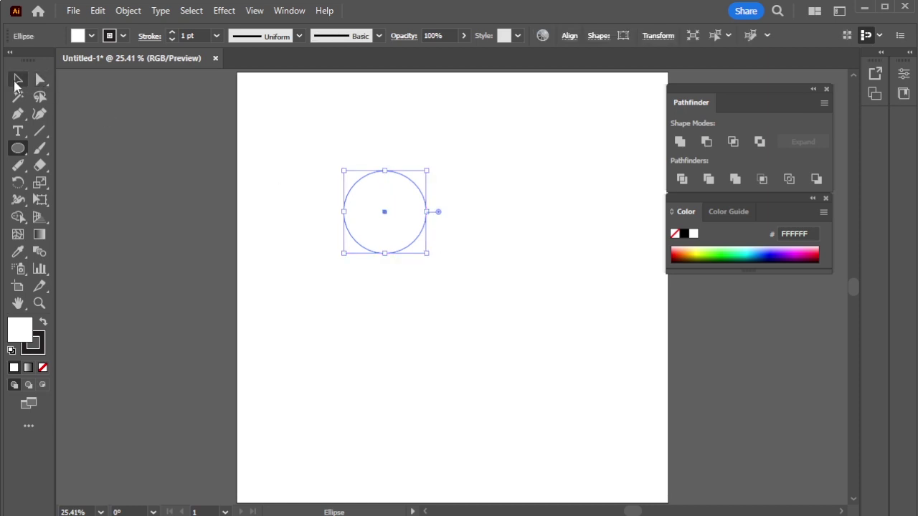
{"action": "left_click", "coordinate": [17, 80]}
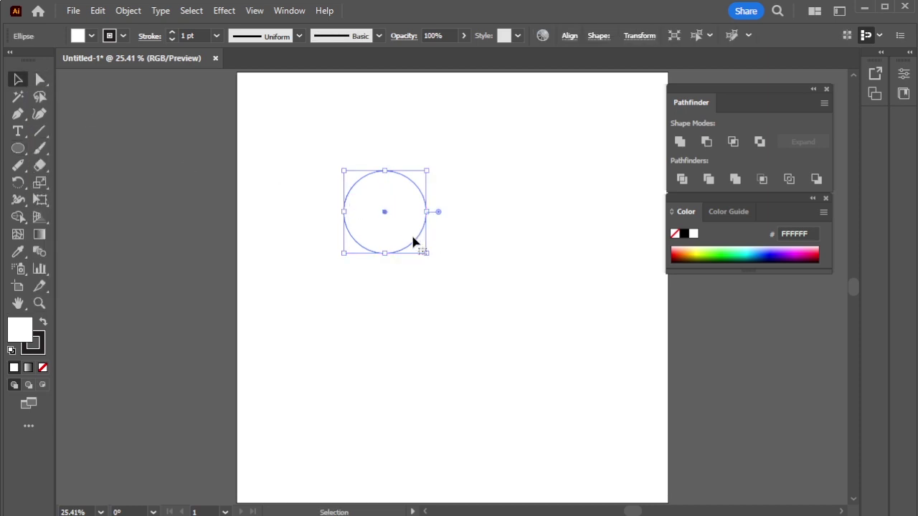
{"action": "mouse_move", "coordinate": [412, 239]}
{"action": "left_mouse_down"}
{"action": "mouse_move", "coordinate": [390, 316]}
{"action": "mouse_move", "coordinate": [361, 290]}
{"action": "mouse_move", "coordinate": [419, 210]}
{"action": "mouse_move", "coordinate": [365, 245]}
{"action": "left_mouse_up"}
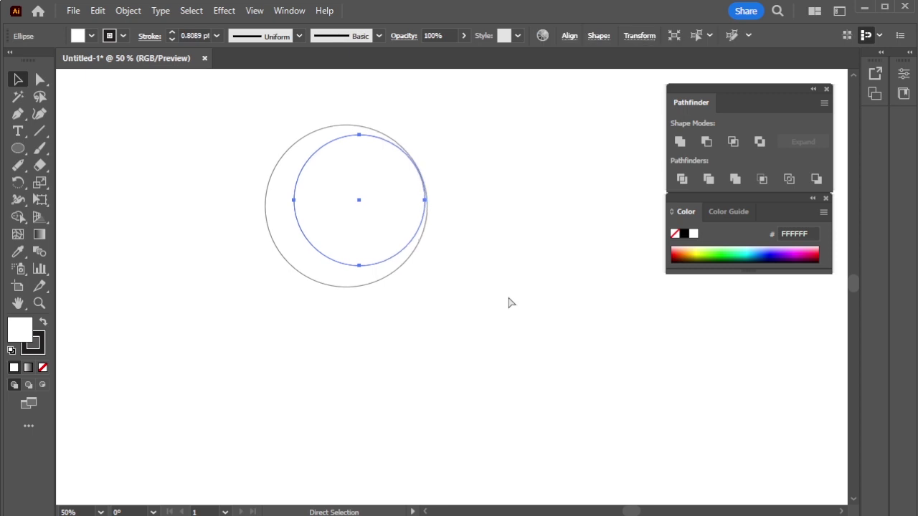
{"action": "key", "text": "ctrl+z"}
Step: Alt-drag a copy of the large circle below-left and select both large circles
{"action": "key", "text": "v"}
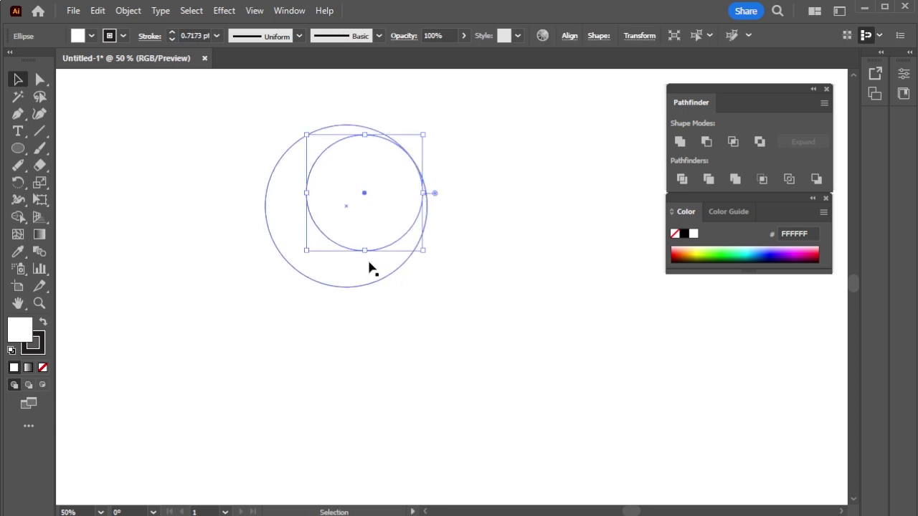
{"action": "left_click", "coordinate": [510, 256]}
{"action": "mouse_move", "coordinate": [395, 275]}
{"action": "left_mouse_down"}
{"action": "mouse_move", "coordinate": [328, 377]}
{"action": "mouse_move", "coordinate": [342, 369]}
{"action": "left_mouse_up"}
{"action": "left_click", "coordinate": [437, 330]}
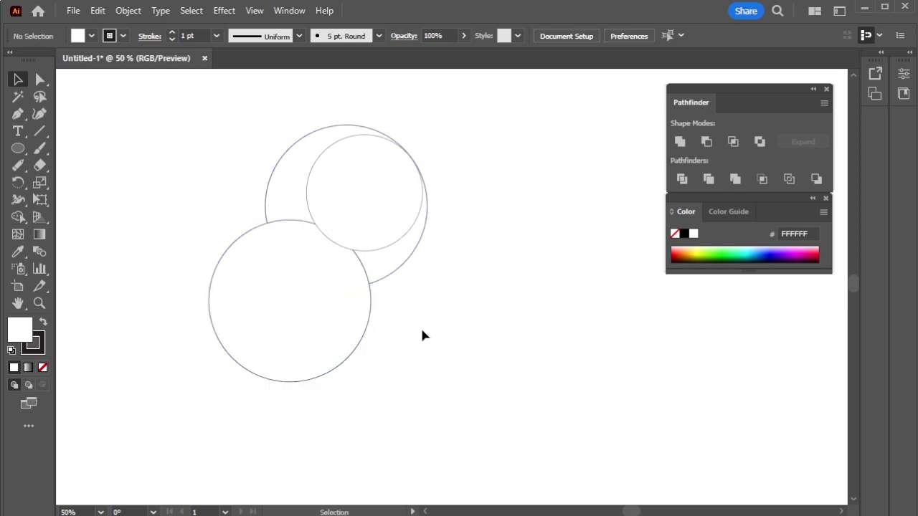
{"action": "mouse_move", "coordinate": [333, 310]}
{"action": "left_mouse_down"}
{"action": "mouse_move", "coordinate": [320, 273]}
{"action": "mouse_move", "coordinate": [240, 371]}
{"action": "left_mouse_up"}
Step: Remove the overlapping regions with the Shape Builder, leaving a crescent eye outline
{"action": "left_click", "coordinate": [18, 217]}
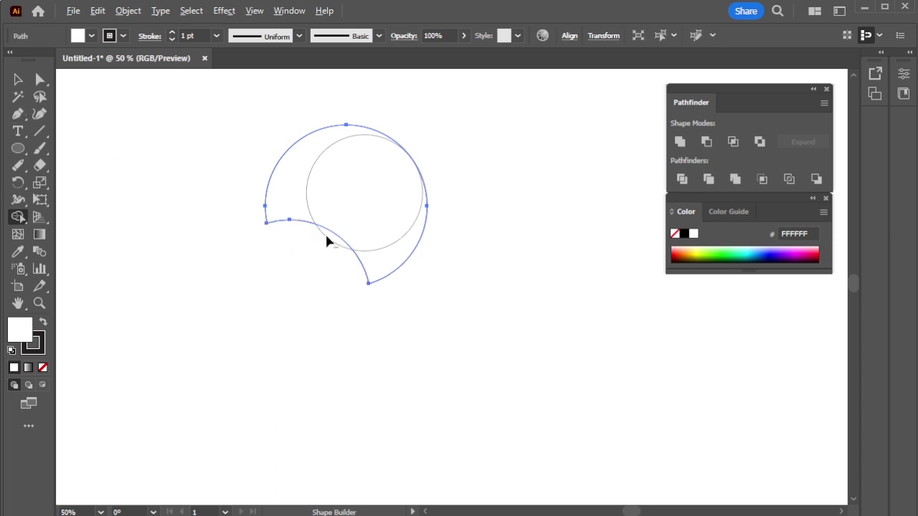
{"action": "left_click", "coordinate": [17, 77]}
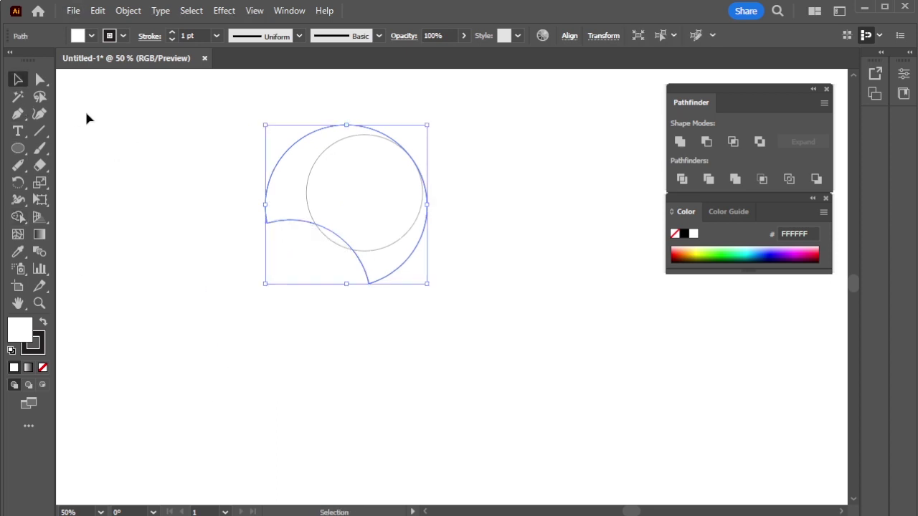
{"action": "left_click", "coordinate": [18, 216]}
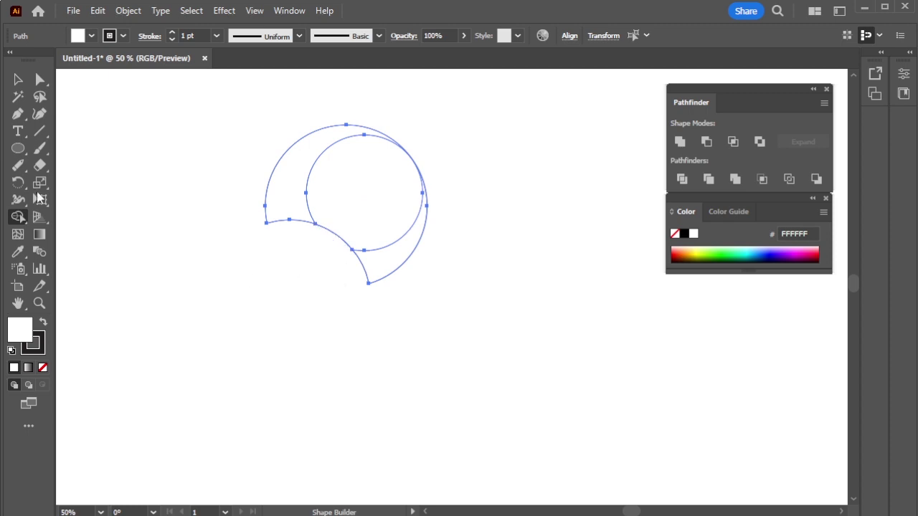
{"action": "left_click", "coordinate": [18, 80]}
{"action": "left_click", "coordinate": [443, 337]}
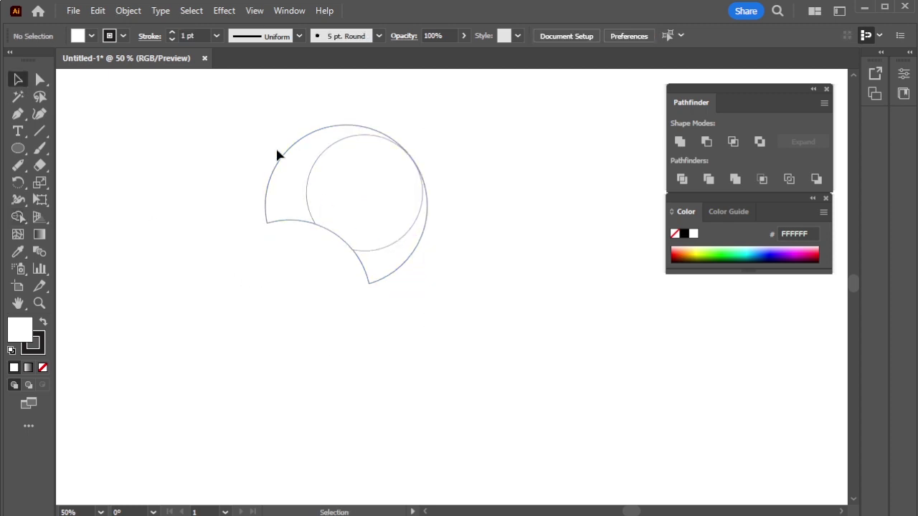
Step: Fill the inner circle solid black 000000 with no stroke
{"action": "left_click", "coordinate": [320, 161]}
{"action": "left_click", "coordinate": [43, 322]}
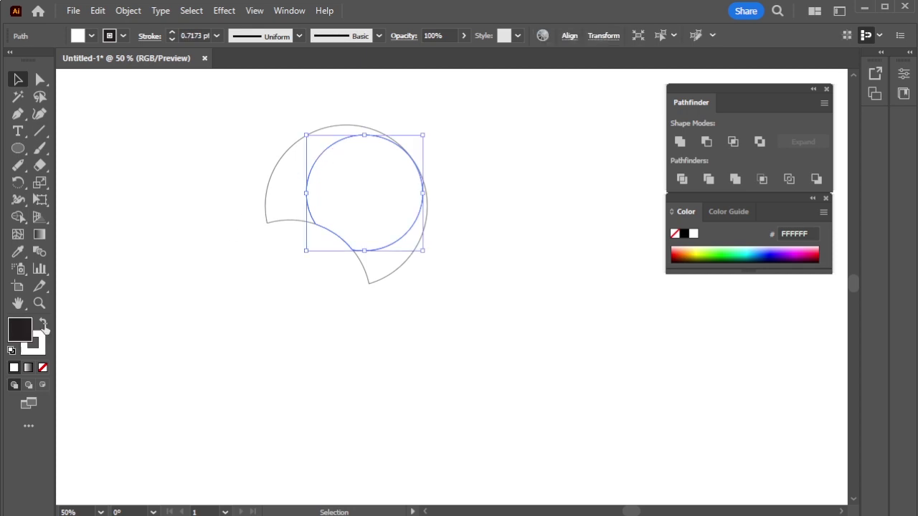
{"action": "left_click", "coordinate": [43, 368]}
{"action": "double_click", "coordinate": [20, 329]}
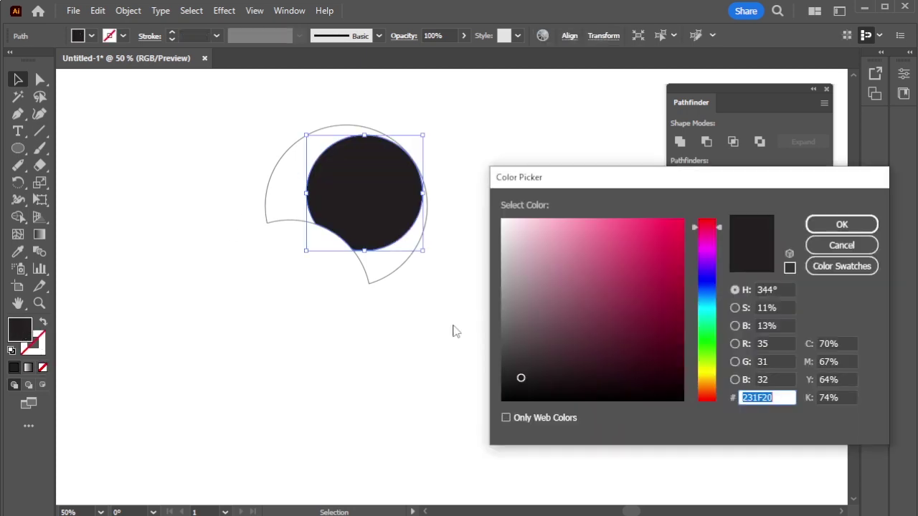
{"action": "left_click_drag", "start_coordinate": [520, 378], "coordinate": [487, 418]}
{"action": "left_click", "coordinate": [841, 225]}
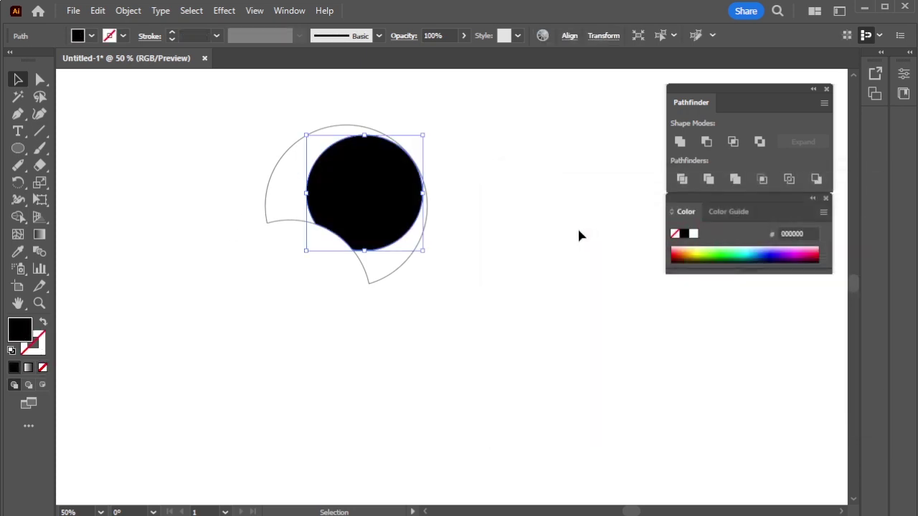
{"action": "left_click", "coordinate": [577, 230]}
Step: Give the crescent outline Width Profile 1 and a 10 pt stroke weight
{"action": "left_click", "coordinate": [281, 170]}
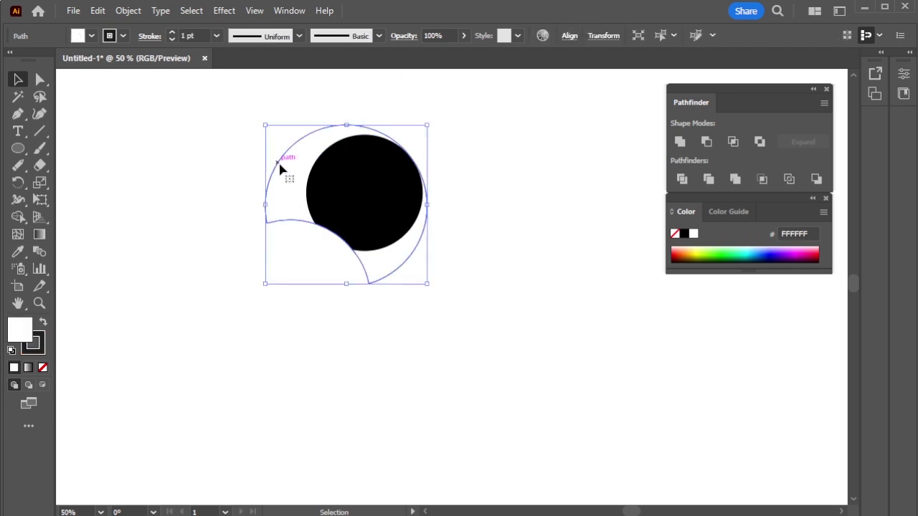
{"action": "left_click", "coordinate": [298, 35]}
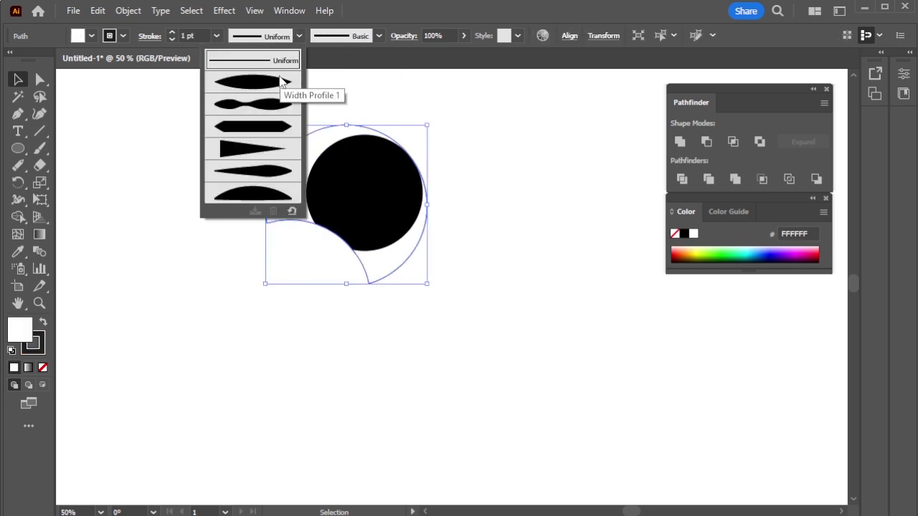
{"action": "left_click", "coordinate": [275, 77]}
{"action": "left_click", "coordinate": [172, 33]}
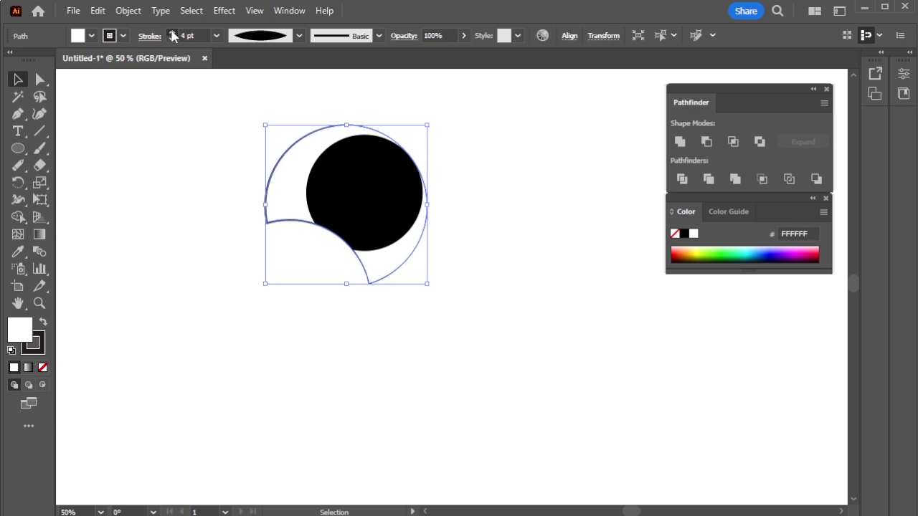
{"action": "left_click", "coordinate": [172, 33]}
{"action": "left_click", "coordinate": [171, 33]}
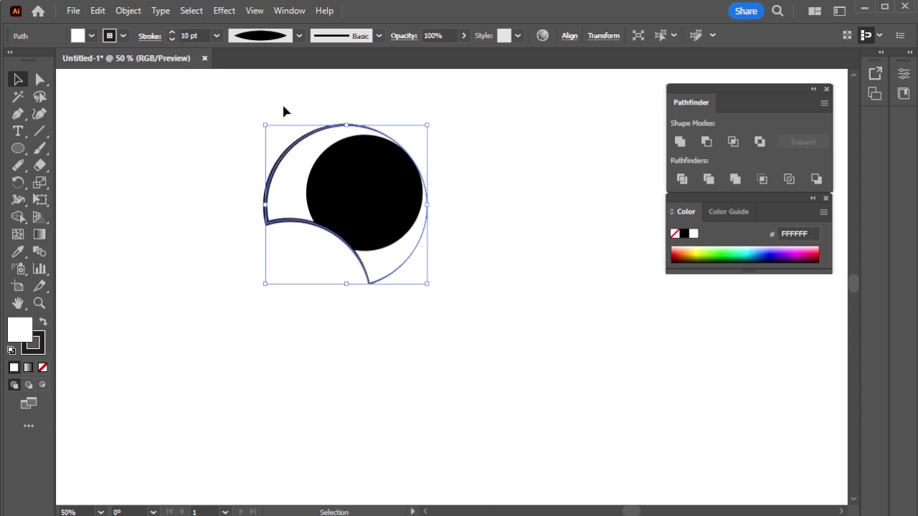
{"action": "left_click", "coordinate": [496, 212]}
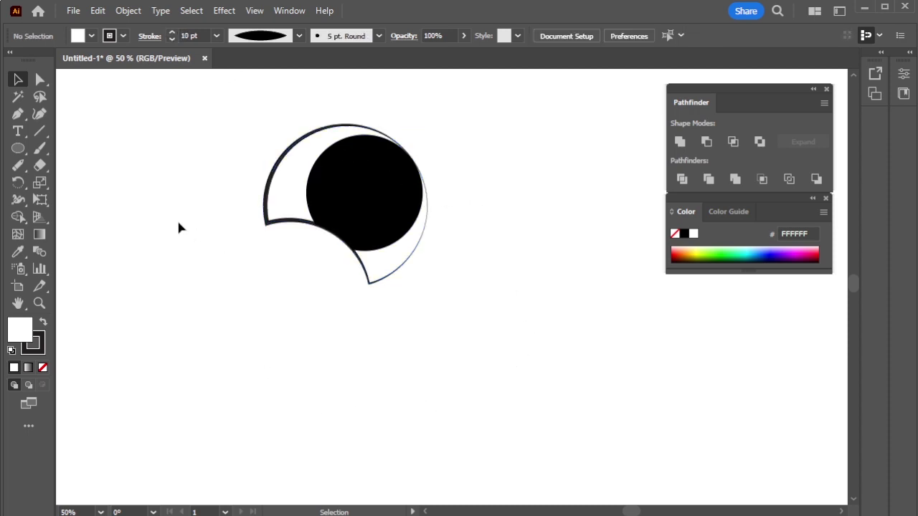
{"action": "left_click", "coordinate": [22, 114]}
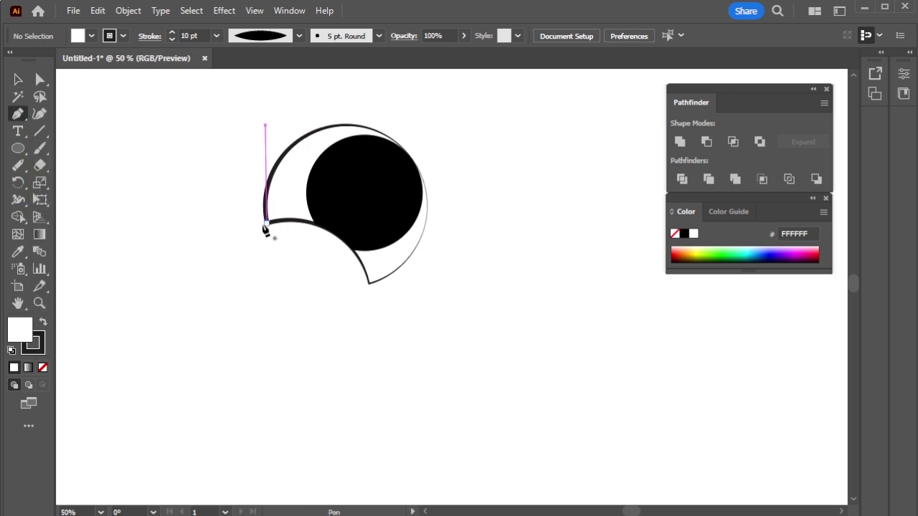
Step: Draw a curved arc along the eye's lower edge with the Pen, with no fill
{"action": "scroll", "coordinate": [297, 239], "scroll_direction": "up", "scroll_amount": 1}
{"action": "left_click", "coordinate": [225, 240]}
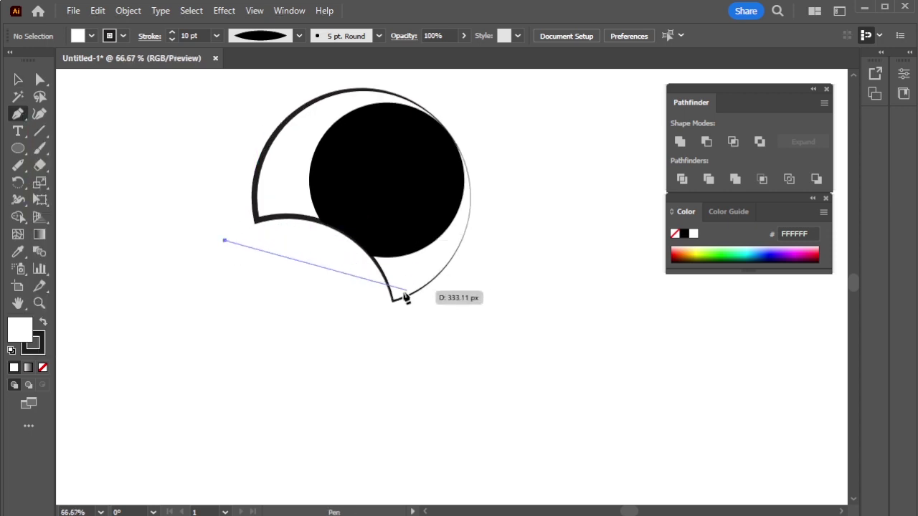
{"action": "mouse_move", "coordinate": [316, 219]}
{"action": "left_mouse_down"}
{"action": "mouse_move", "coordinate": [396, 249]}
{"action": "mouse_move", "coordinate": [365, 235]}
{"action": "left_mouse_up"}
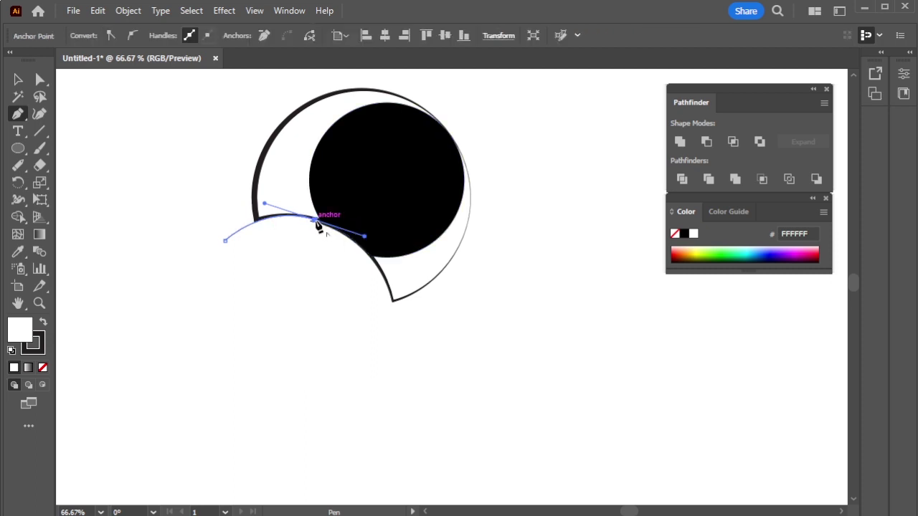
{"action": "left_click_drag", "start_coordinate": [394, 353], "coordinate": [381, 462]}
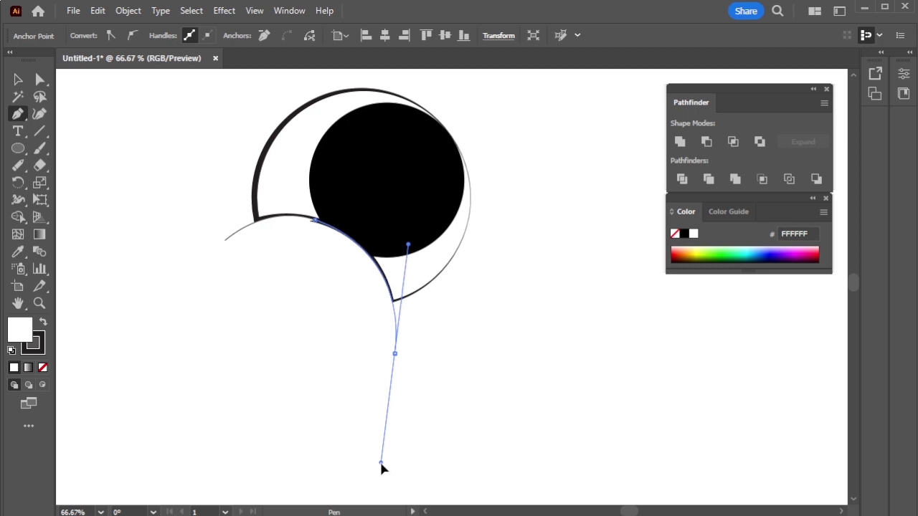
{"action": "left_click", "coordinate": [18, 80]}
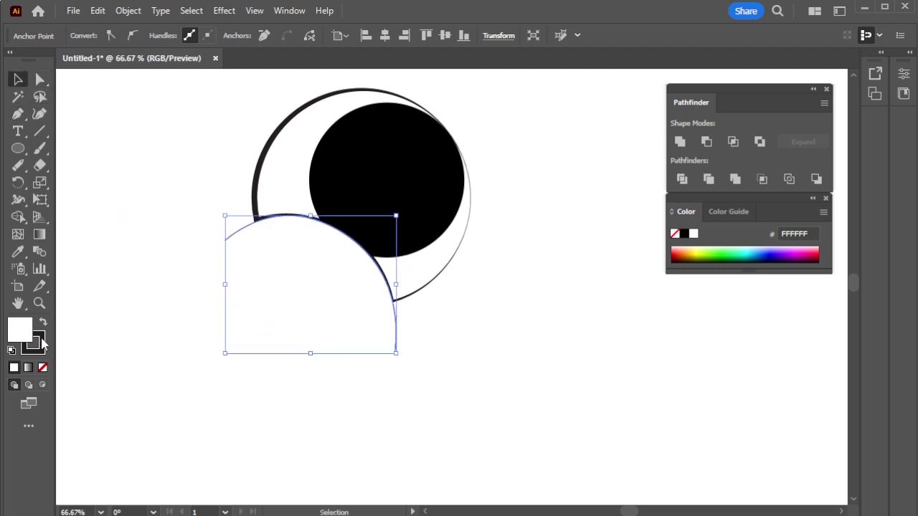
{"action": "left_click", "coordinate": [45, 367]}
{"action": "left_click", "coordinate": [194, 228]}
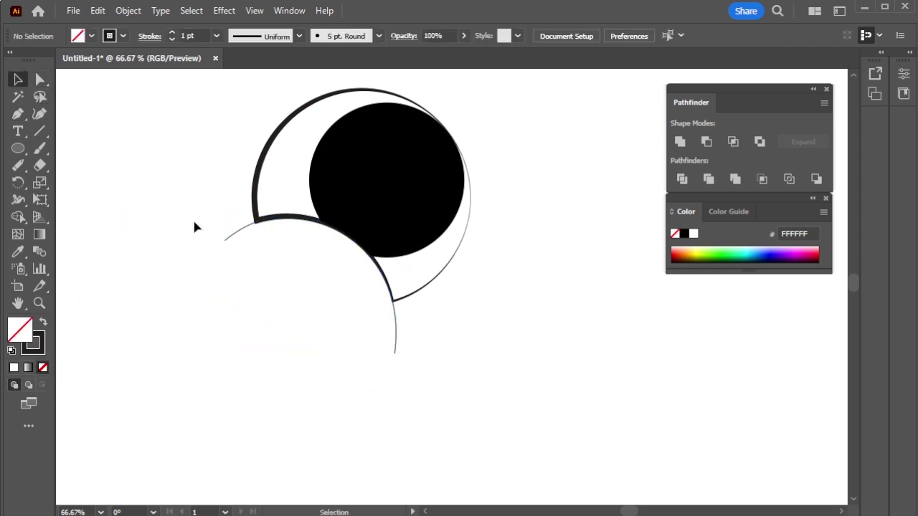
Step: Thicken the arc's stroke to an even 7 pt, undoing a trial tapered profile
{"action": "left_click_drag", "start_coordinate": [241, 280], "coordinate": [242, 278]}
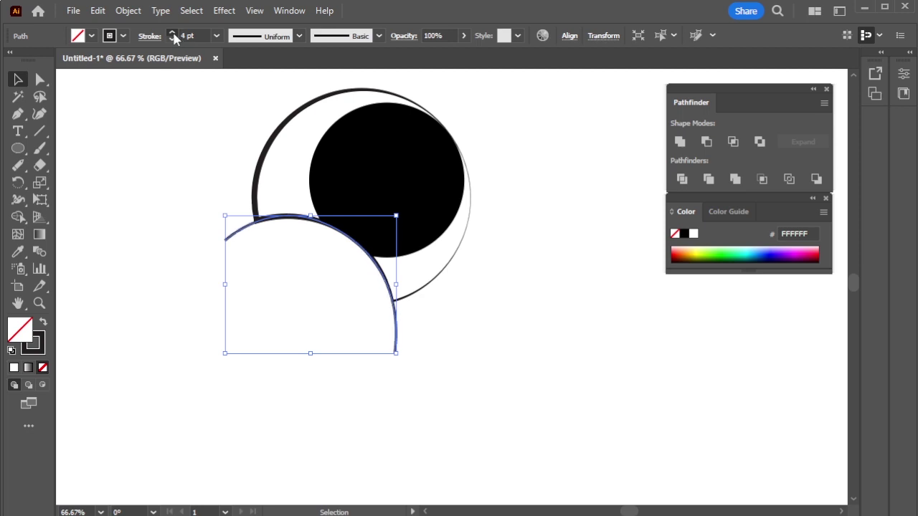
{"action": "left_click", "coordinate": [173, 33]}
{"action": "left_click", "coordinate": [172, 33]}
{"action": "left_click", "coordinate": [172, 34]}
{"action": "left_click", "coordinate": [299, 36]}
{"action": "left_click", "coordinate": [253, 83]}
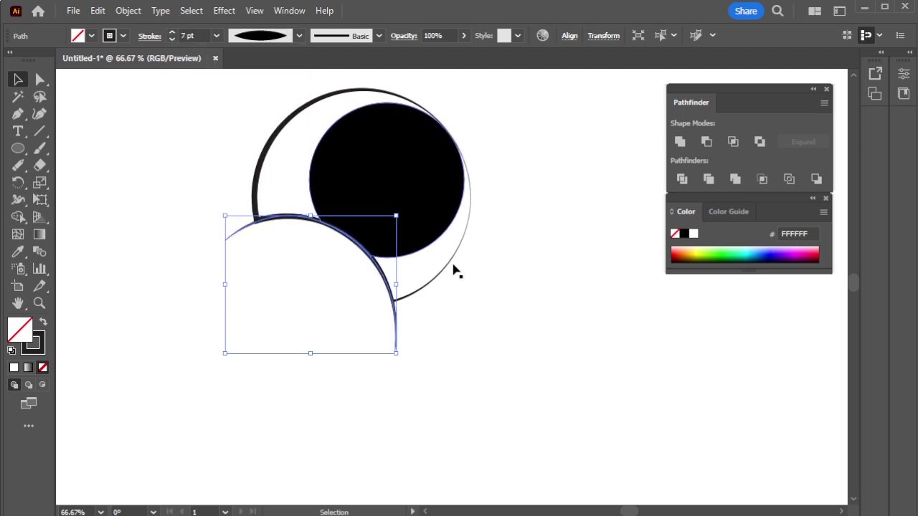
{"action": "left_click", "coordinate": [541, 342]}
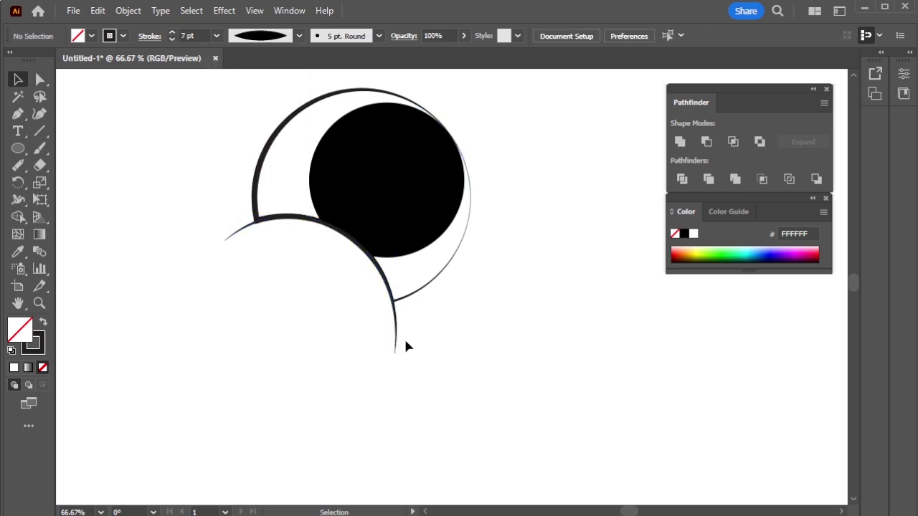
{"action": "key", "text": "ctrl+z"}
{"action": "key", "text": "ctrl+z"}
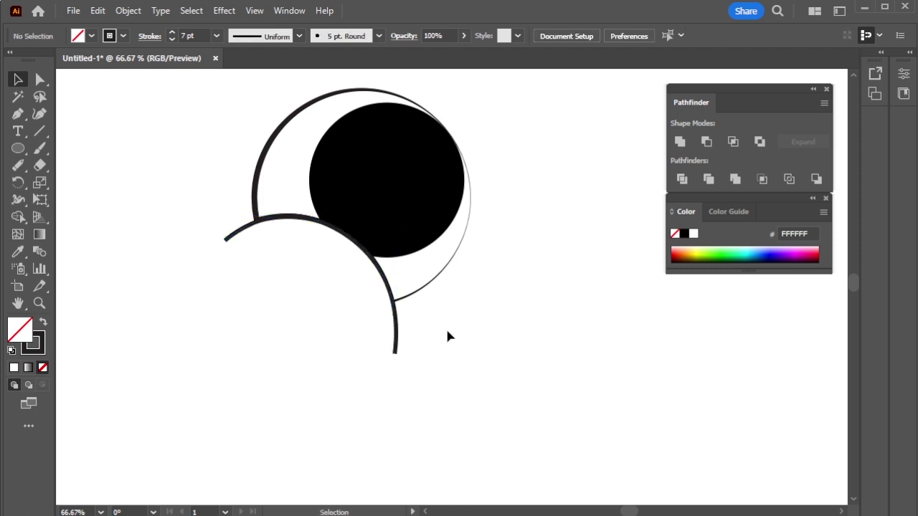
Step: Erase the arc's left and bottom ends, then draw a small circle inside the pupil
{"action": "left_click_drag", "start_coordinate": [446, 332], "coordinate": [372, 360]}
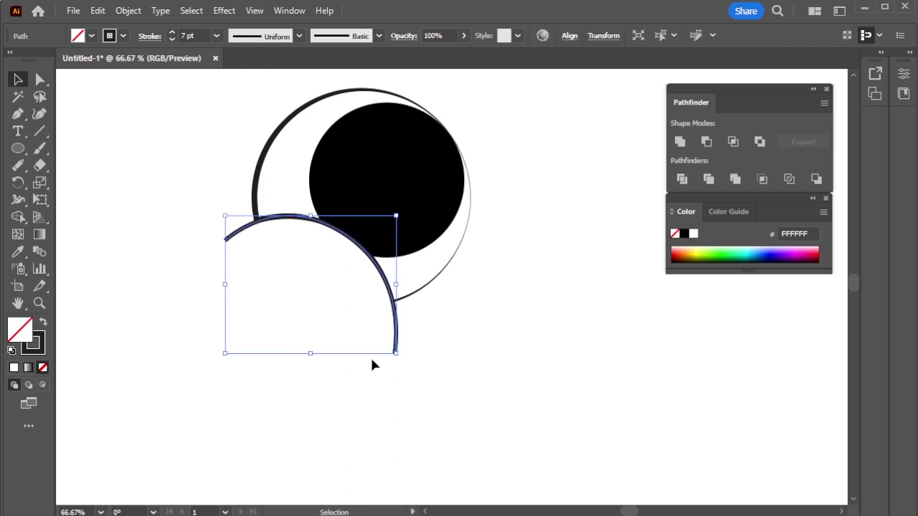
{"action": "left_click", "coordinate": [40, 165]}
{"action": "left_click", "coordinate": [222, 227]}
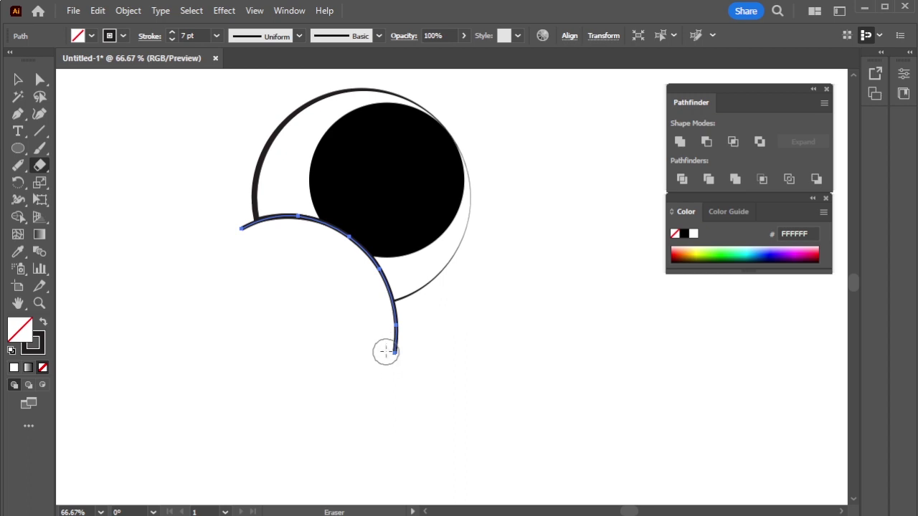
{"action": "left_click_drag", "start_coordinate": [385, 351], "coordinate": [384, 332]}
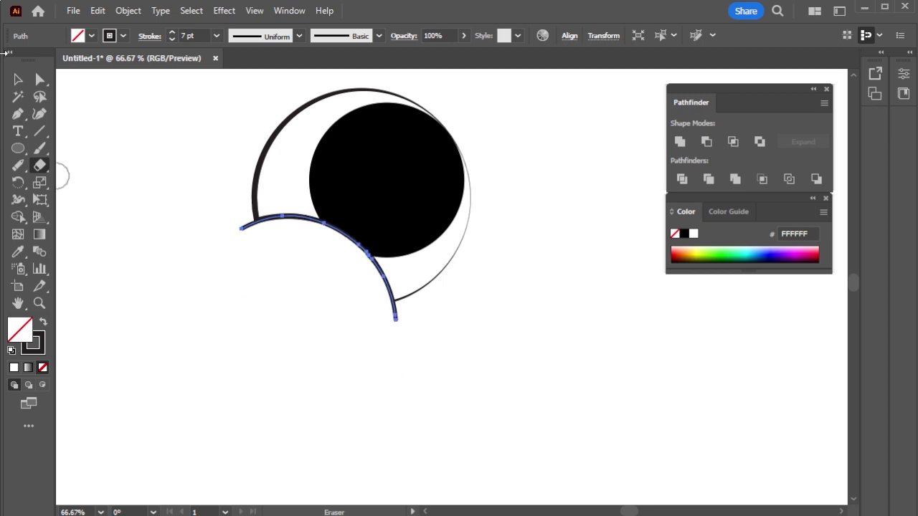
{"action": "left_click", "coordinate": [17, 81]}
{"action": "left_click", "coordinate": [423, 259]}
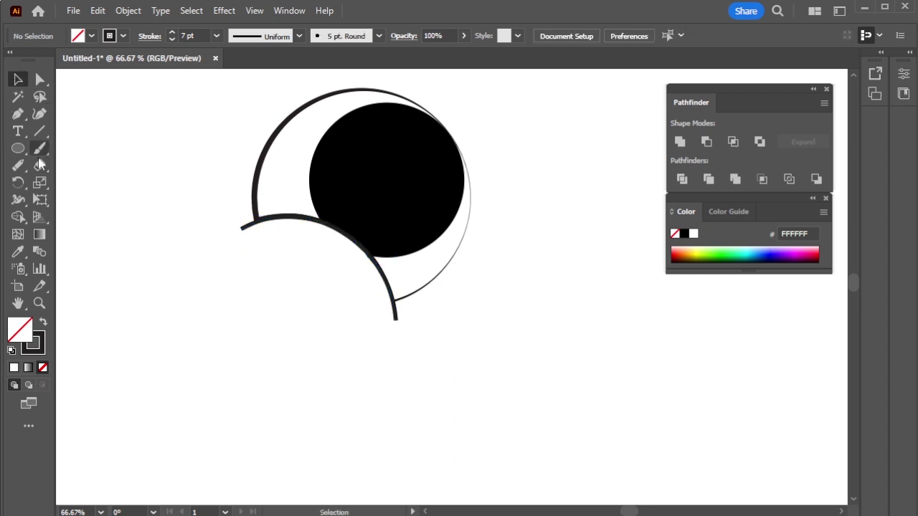
{"action": "left_click_drag", "start_coordinate": [339, 144], "coordinate": [375, 180]}
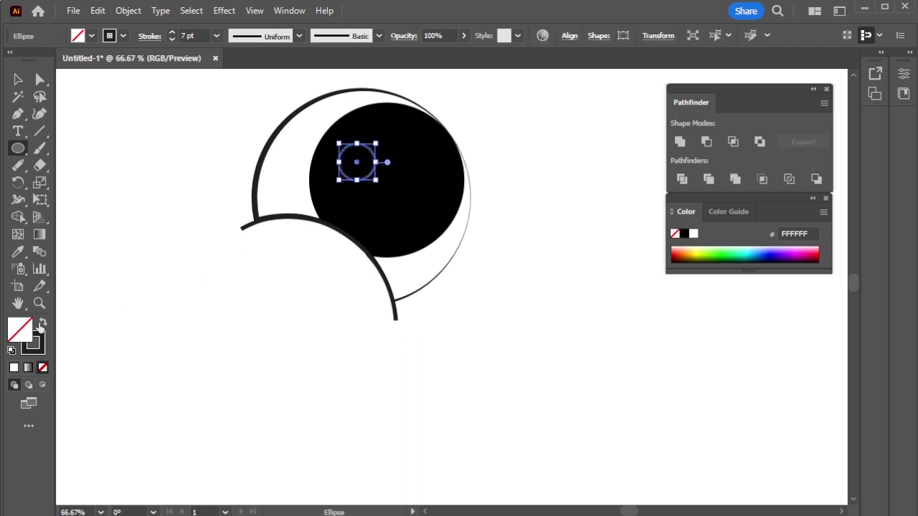
Step: Make the small circle white with no stroke
{"action": "left_click", "coordinate": [14, 368]}
{"action": "key", "text": "x"}
{"action": "left_click", "coordinate": [43, 367]}
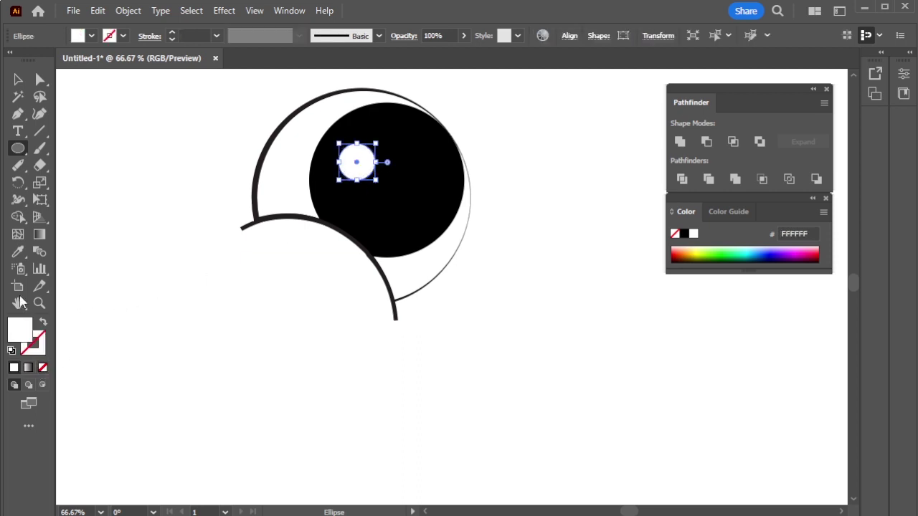
{"action": "left_click", "coordinate": [17, 79]}
{"action": "left_click", "coordinate": [291, 356]}
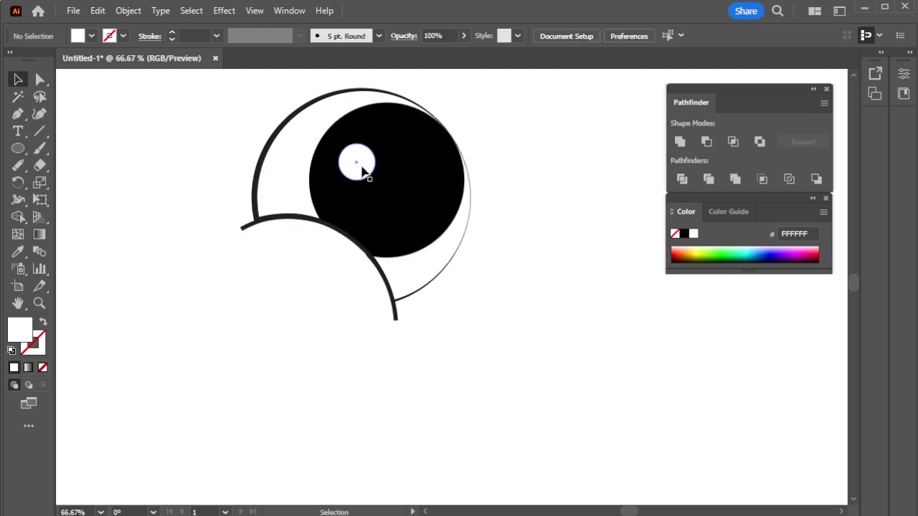
Step: Copy the highlight into a larger circle below a small one, plus a copy near the iris's right edge
{"action": "mouse_move", "coordinate": [362, 170]}
{"action": "left_mouse_down"}
{"action": "mouse_move", "coordinate": [361, 203]}
{"action": "mouse_move", "coordinate": [352, 152]}
{"action": "mouse_move", "coordinate": [369, 170]}
{"action": "mouse_move", "coordinate": [345, 152]}
{"action": "mouse_move", "coordinate": [379, 170]}
{"action": "left_mouse_up"}
{"action": "left_click", "coordinate": [357, 199]}
{"action": "left_click_drag", "start_coordinate": [363, 205], "coordinate": [351, 203]}
{"action": "left_click_drag", "start_coordinate": [343, 152], "coordinate": [345, 160]}
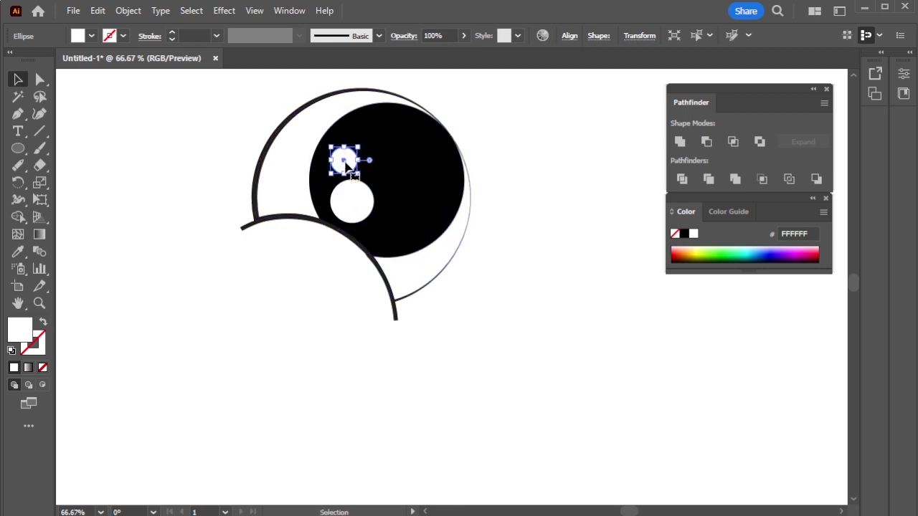
{"action": "left_click_drag", "start_coordinate": [346, 165], "coordinate": [442, 195], "text": "alt"}
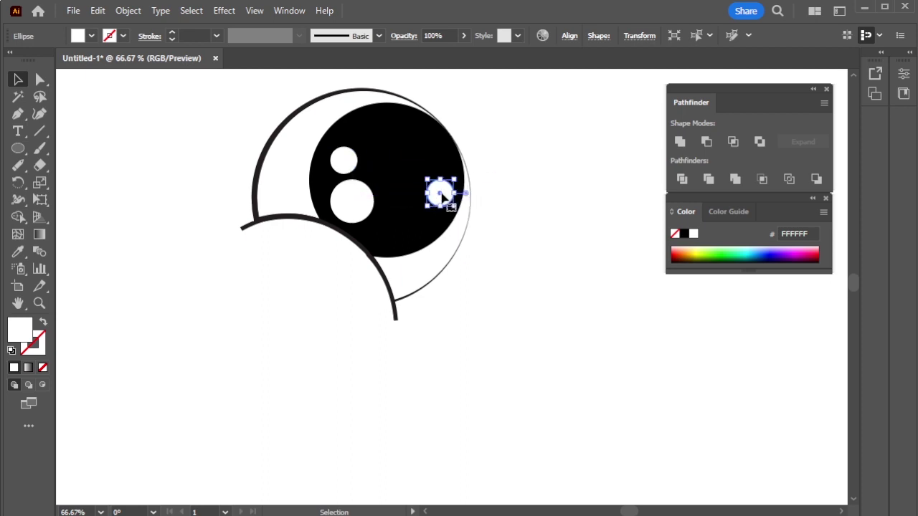
Step: Lower the right highlight's opacity and squeeze it into a narrow ellipse
{"action": "left_click", "coordinate": [463, 35]}
{"action": "left_click", "coordinate": [420, 55]}
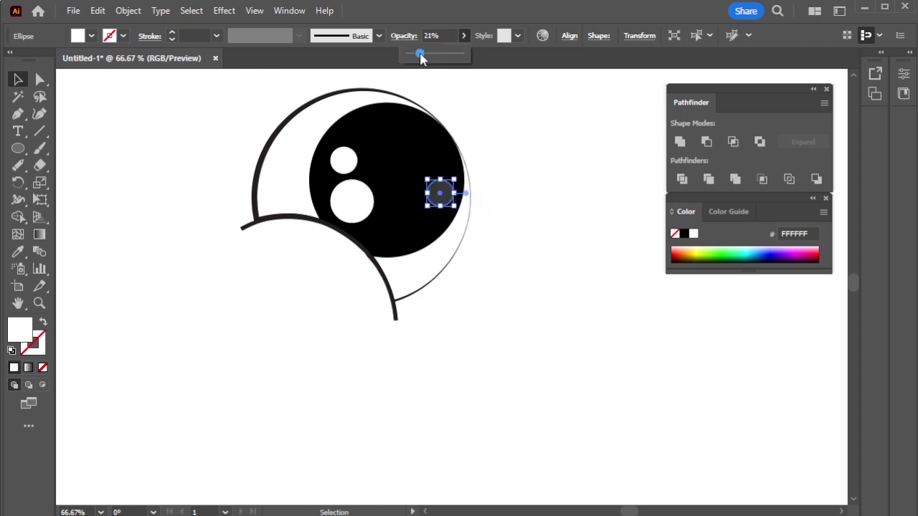
{"action": "left_click", "coordinate": [559, 215]}
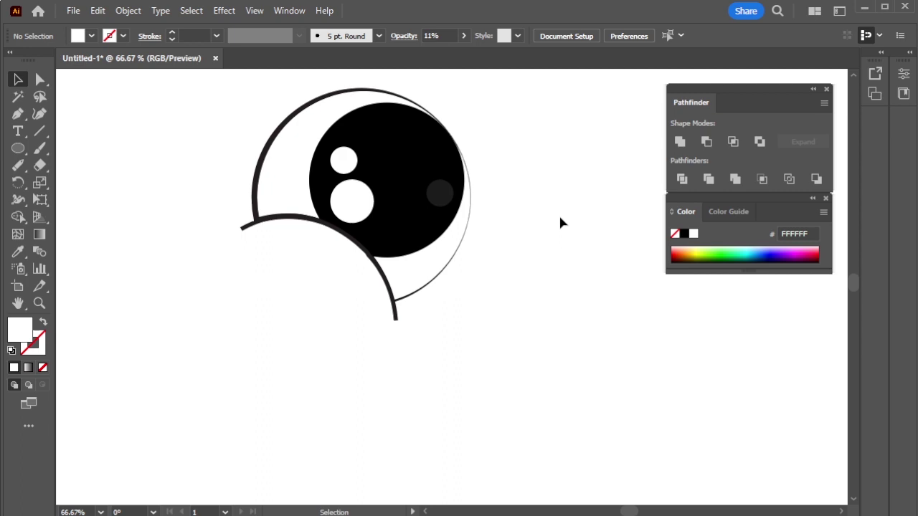
{"action": "left_click", "coordinate": [446, 192]}
{"action": "left_click_drag", "start_coordinate": [428, 179], "coordinate": [439, 181]}
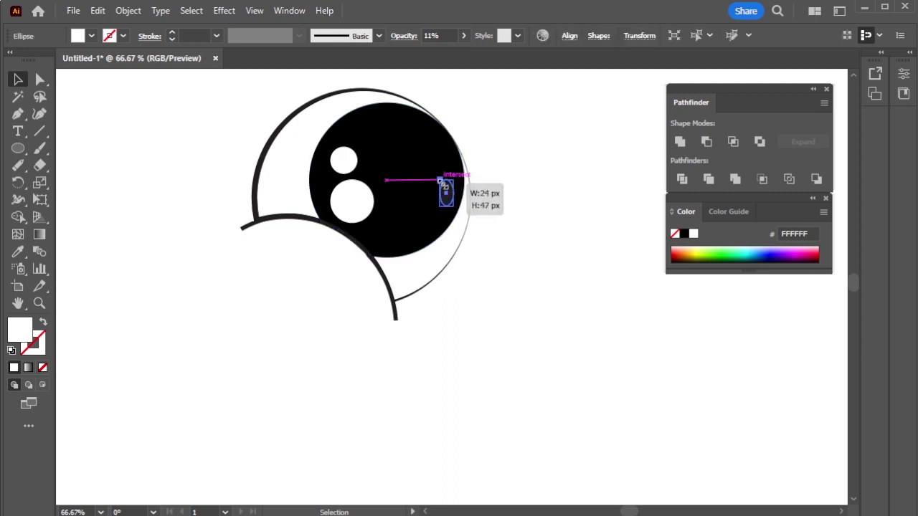
{"action": "left_click", "coordinate": [460, 222]}
Step: Tilt the ellipse clockwise and set its opacity to 37%
{"action": "left_click", "coordinate": [446, 194]}
{"action": "scroll", "coordinate": [456, 192], "scroll_direction": "up", "scroll_amount": 4}
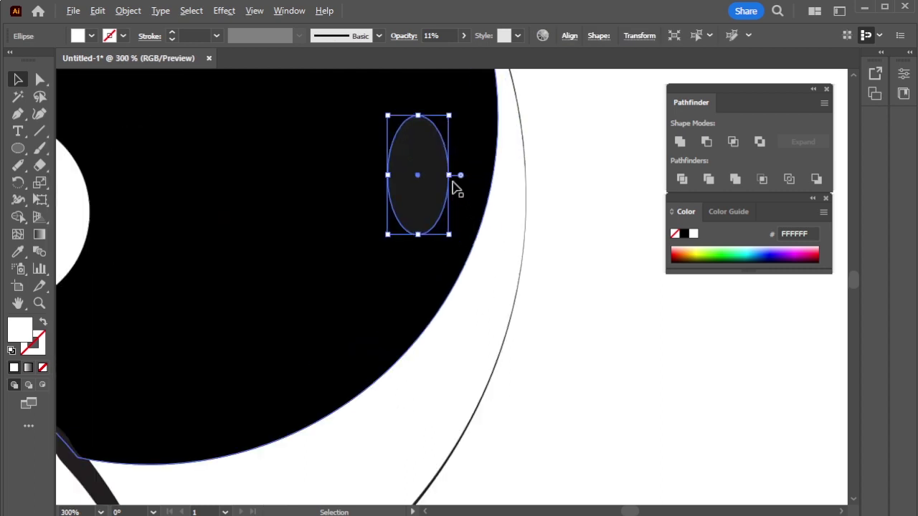
{"action": "left_click_drag", "start_coordinate": [453, 113], "coordinate": [464, 141]}
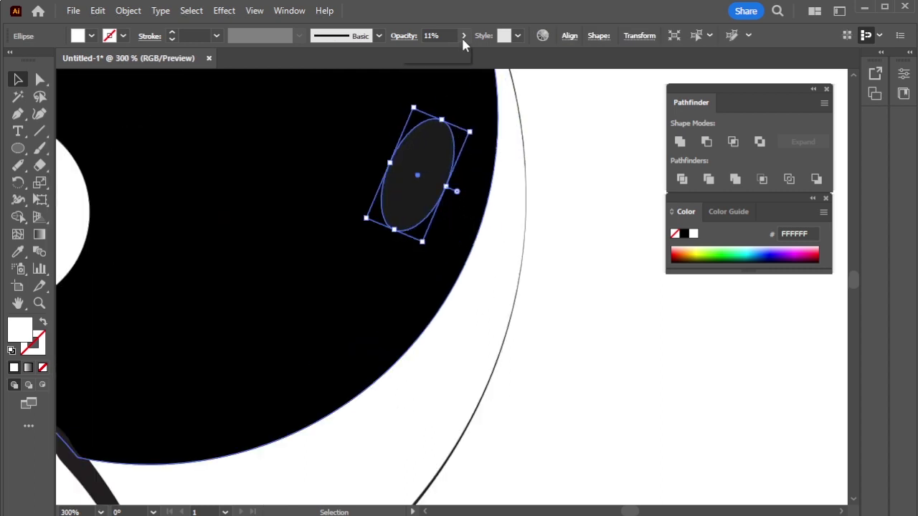
{"action": "left_click", "coordinate": [431, 54]}
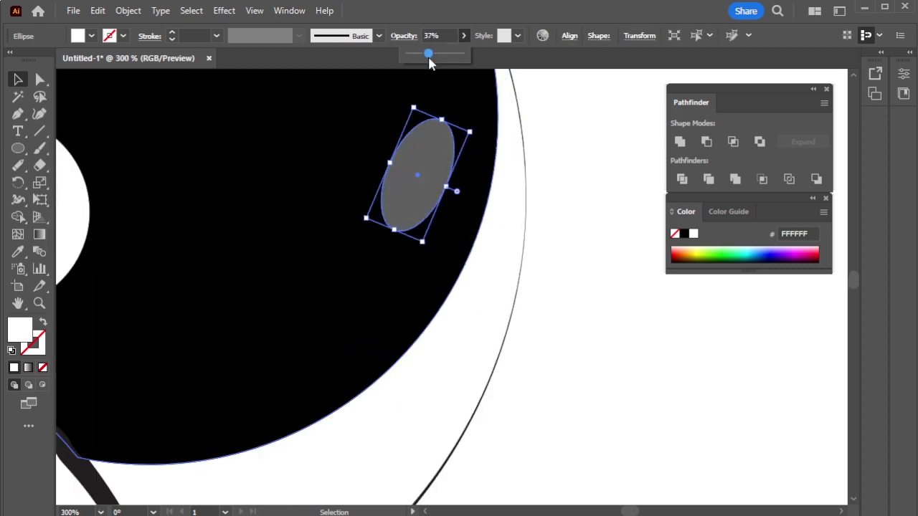
{"action": "left_click", "coordinate": [578, 233]}
{"action": "key", "text": "ctrl+0"}
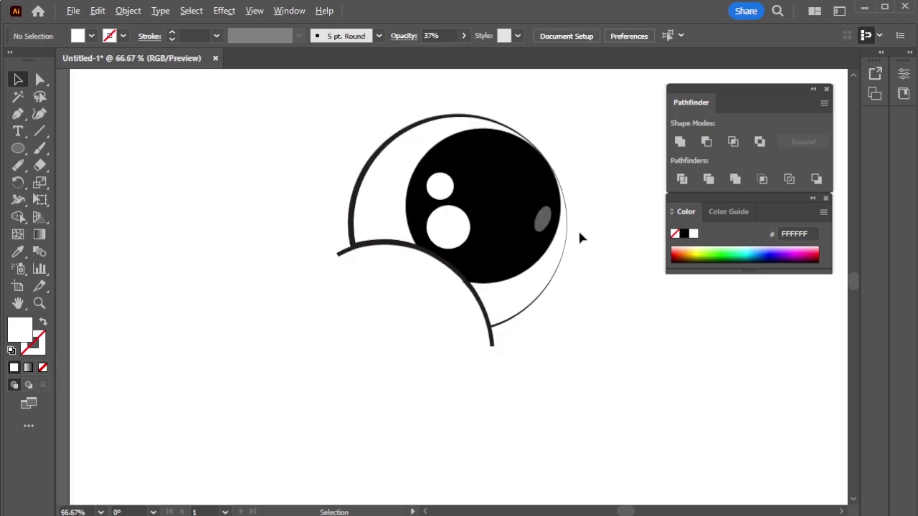
Step: Draw the open smile curve below the eye with the Pen tool
{"action": "key", "text": "l"}
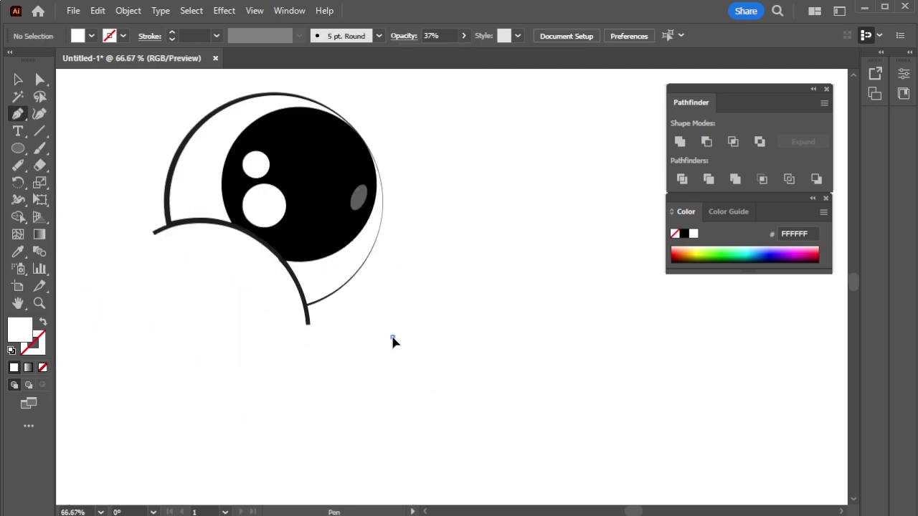
{"action": "left_click_drag", "start_coordinate": [547, 337], "coordinate": [610, 290]}
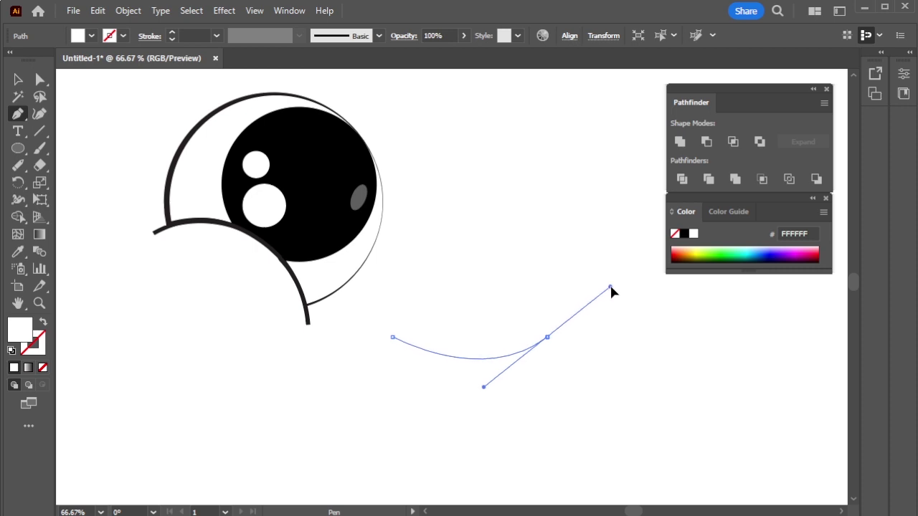
{"action": "left_click", "coordinate": [547, 338]}
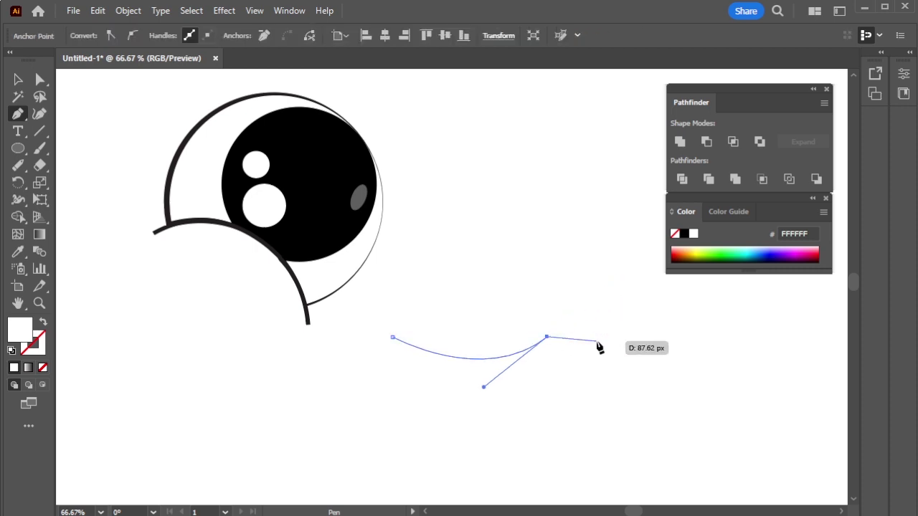
{"action": "key", "text": "Escape"}
{"action": "left_click", "coordinate": [18, 80]}
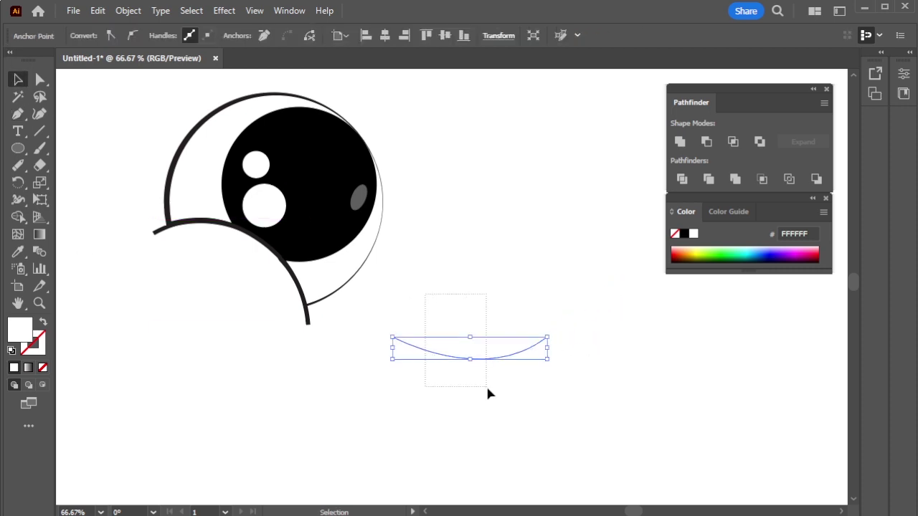
Step: Give the smile the eyelid's black stroke, Width Profile 1, a deeper curve and 10 pt weight
{"action": "left_click", "coordinate": [18, 251]}
{"action": "left_click", "coordinate": [155, 229]}
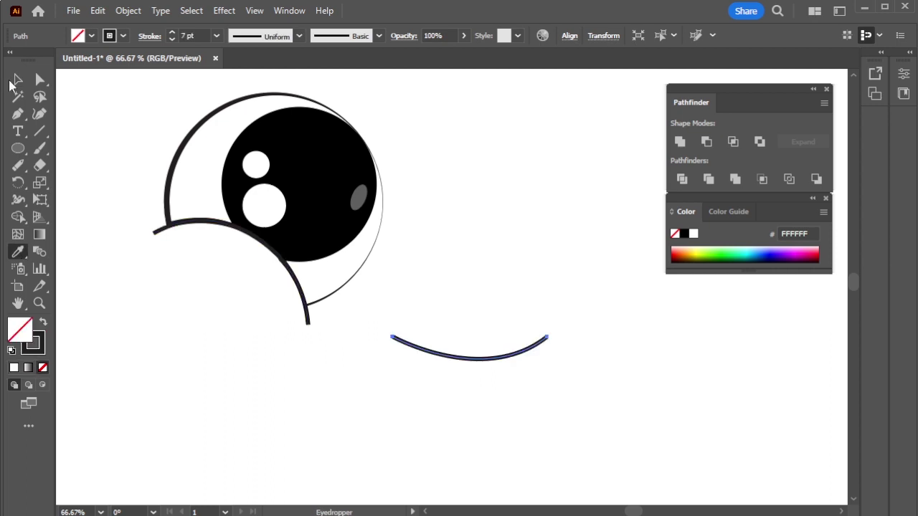
{"action": "left_click", "coordinate": [17, 80]}
{"action": "left_click", "coordinate": [302, 37]}
{"action": "left_click", "coordinate": [273, 81]}
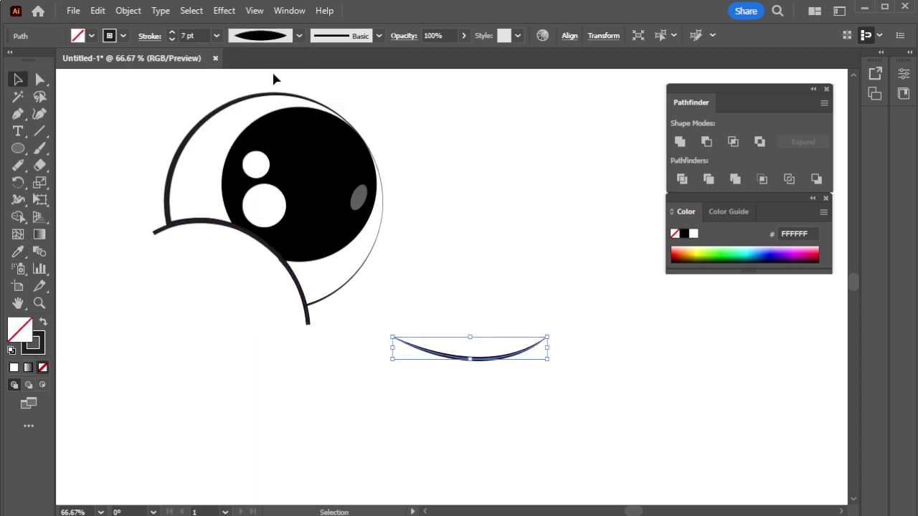
{"action": "mouse_move", "coordinate": [469, 359]}
{"action": "left_mouse_down"}
{"action": "mouse_move", "coordinate": [471, 370]}
{"action": "mouse_move", "coordinate": [490, 351]}
{"action": "left_mouse_up"}
{"action": "left_click", "coordinate": [598, 380]}
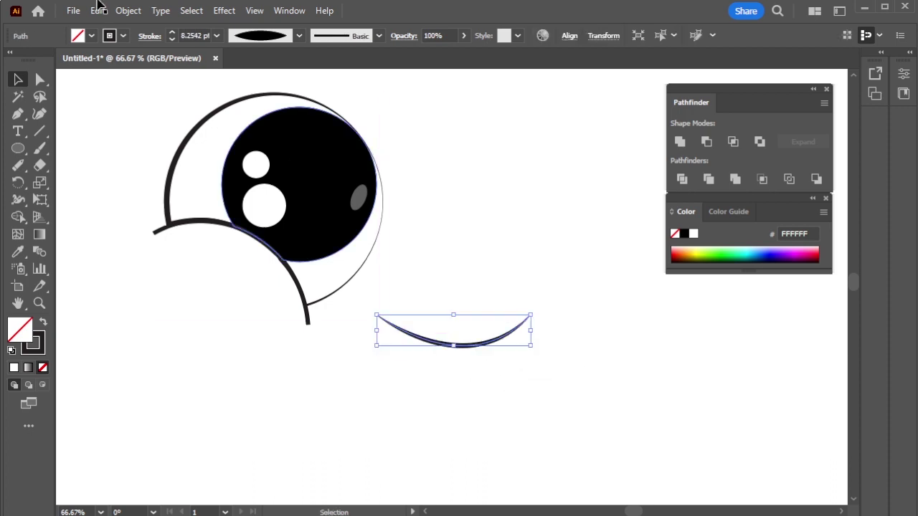
{"action": "left_click", "coordinate": [173, 32]}
{"action": "left_click", "coordinate": [172, 32]}
{"action": "left_click", "coordinate": [463, 290]}
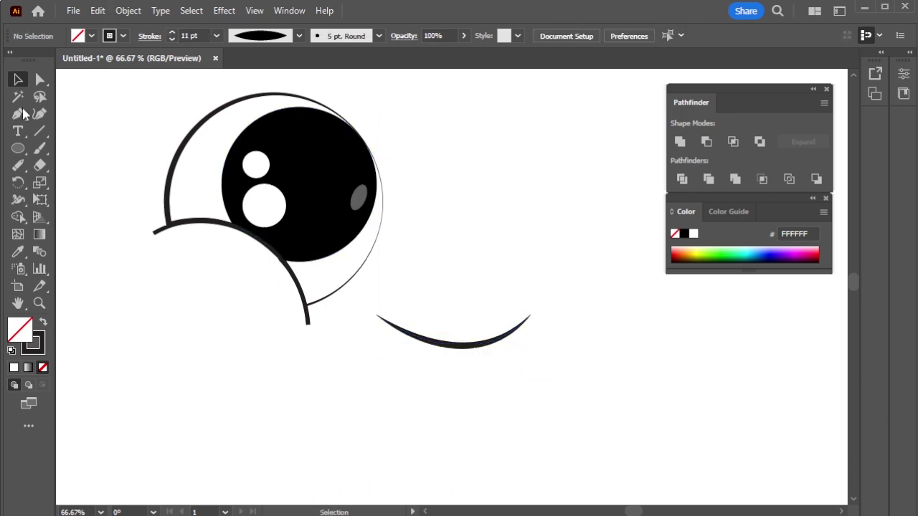
Step: Draw a closed tongue outline hanging from the right part of the smile
{"action": "key", "text": "p"}
{"action": "left_click", "coordinate": [462, 345]}
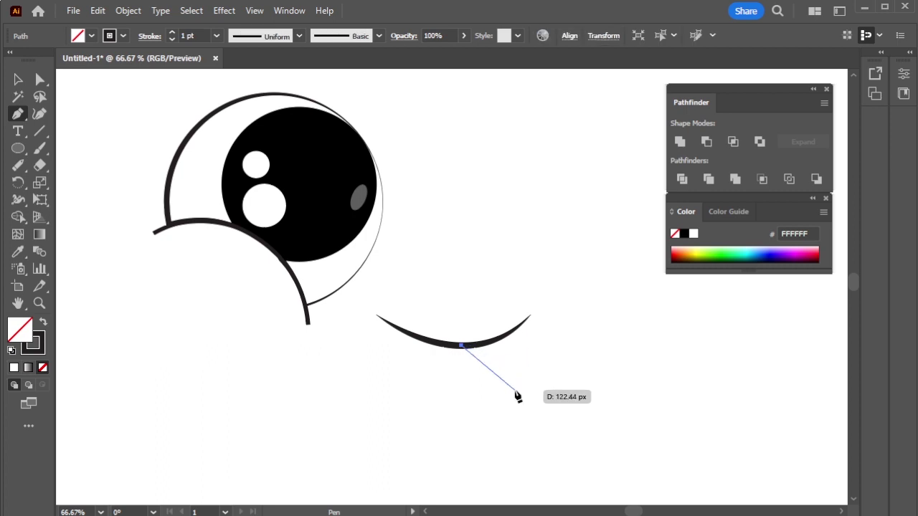
{"action": "left_click_drag", "start_coordinate": [517, 408], "coordinate": [516, 453]}
{"action": "left_click", "coordinate": [517, 408]}
{"action": "left_click_drag", "start_coordinate": [549, 392], "coordinate": [552, 366]}
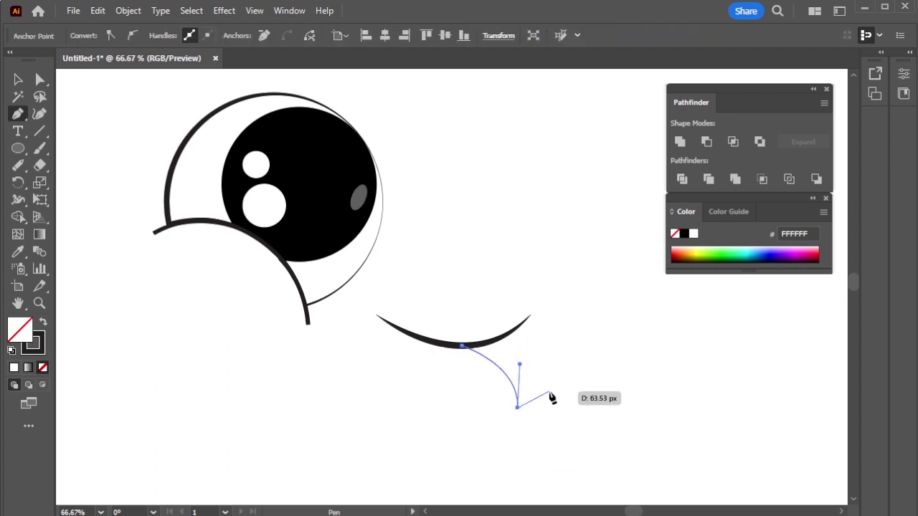
{"action": "left_click", "coordinate": [549, 392]}
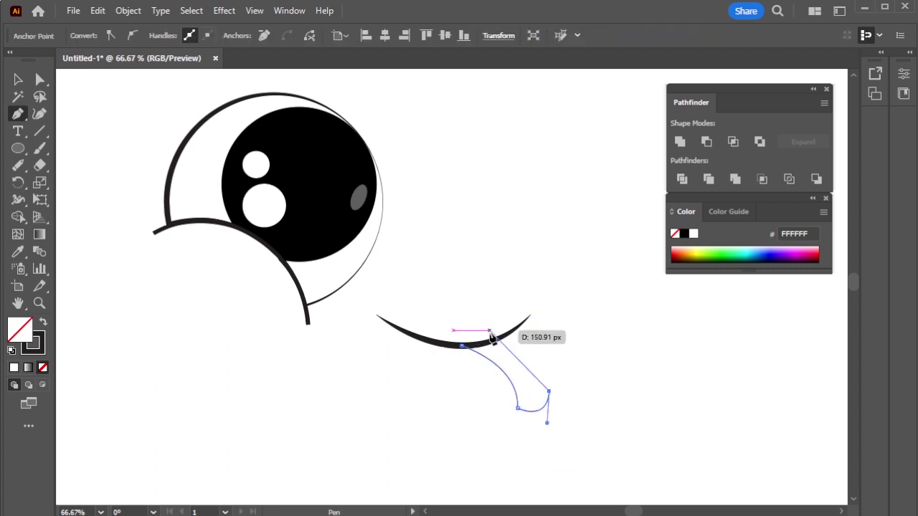
{"action": "mouse_move", "coordinate": [502, 336]}
{"action": "left_mouse_down"}
{"action": "mouse_move", "coordinate": [442, 330]}
{"action": "mouse_move", "coordinate": [464, 350]}
{"action": "left_mouse_up"}
{"action": "left_click", "coordinate": [463, 347]}
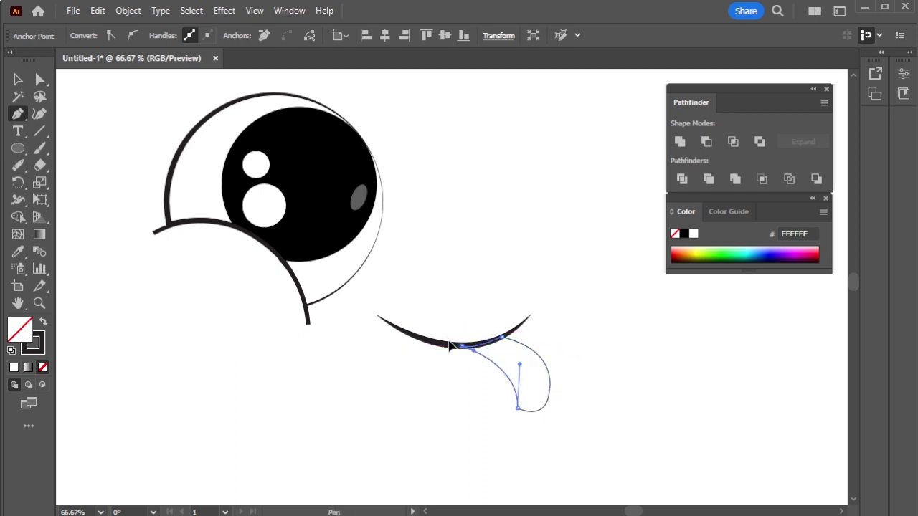
Step: Round the tongue's bottom corner and fill it deep red C62610
{"action": "key", "text": "a"}
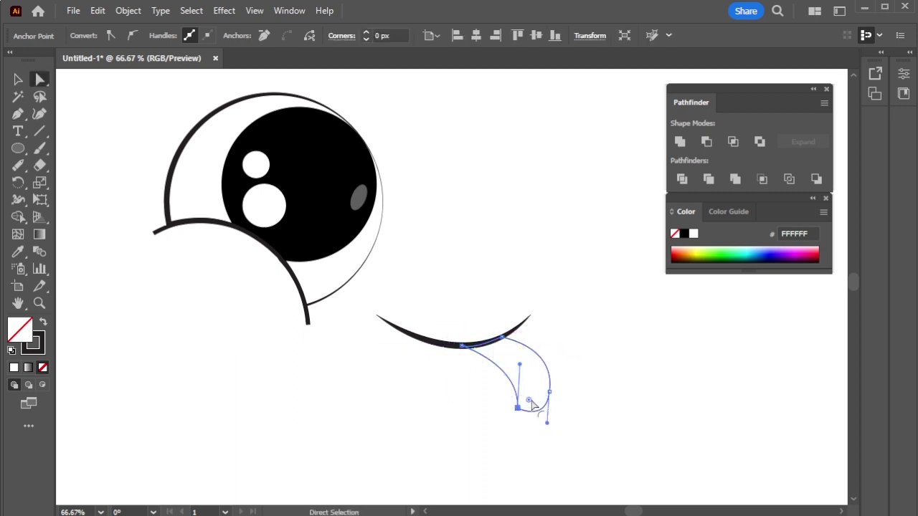
{"action": "left_click_drag", "start_coordinate": [527, 402], "coordinate": [548, 378]}
{"action": "left_click", "coordinate": [17, 81]}
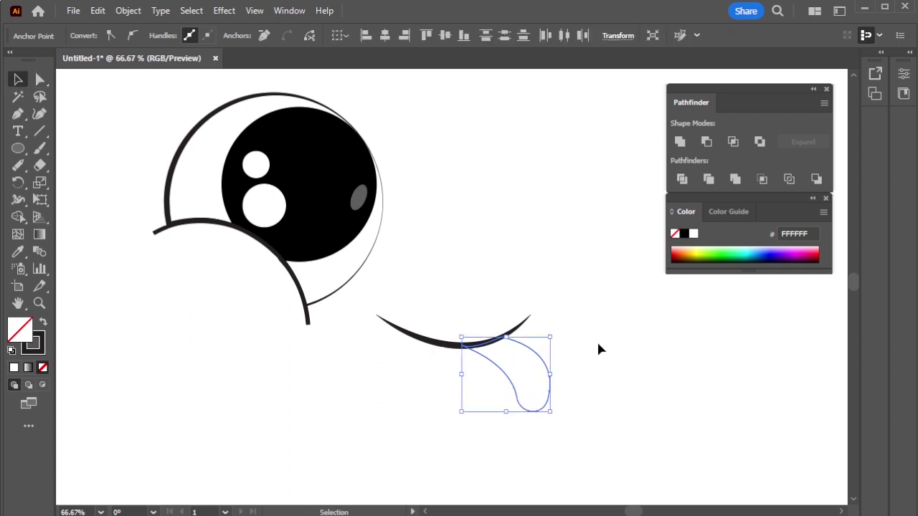
{"action": "left_click", "coordinate": [44, 324]}
{"action": "double_click", "coordinate": [24, 331]}
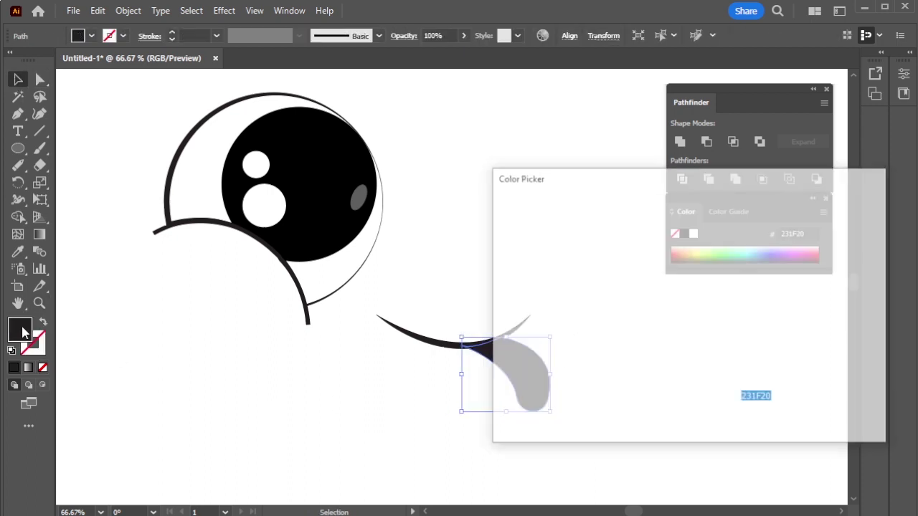
{"action": "left_click_drag", "start_coordinate": [709, 390], "coordinate": [711, 403]}
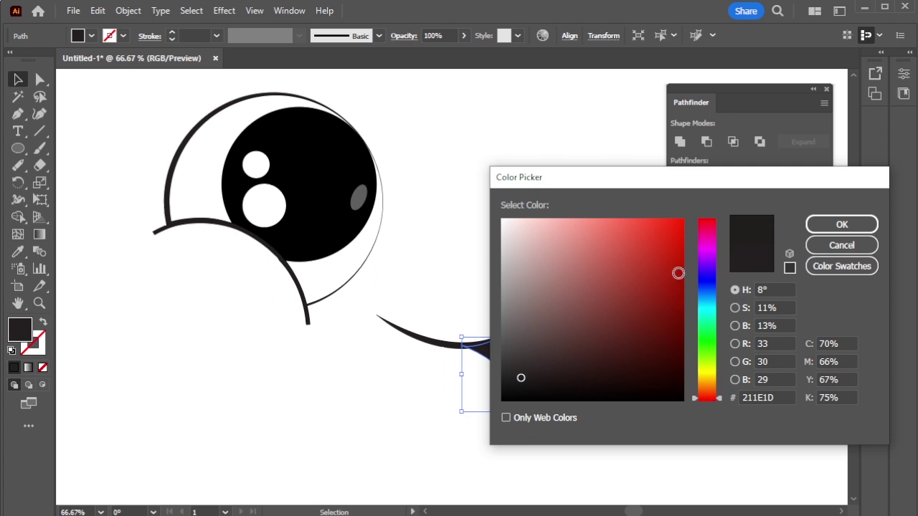
{"action": "left_click", "coordinate": [678, 272]}
{"action": "left_click", "coordinate": [842, 224]}
{"action": "key", "text": "ctrl+0"}
Step: Reflect a vertical copy of the left eye and move it right of the smile
{"action": "right_click", "coordinate": [382, 142]}
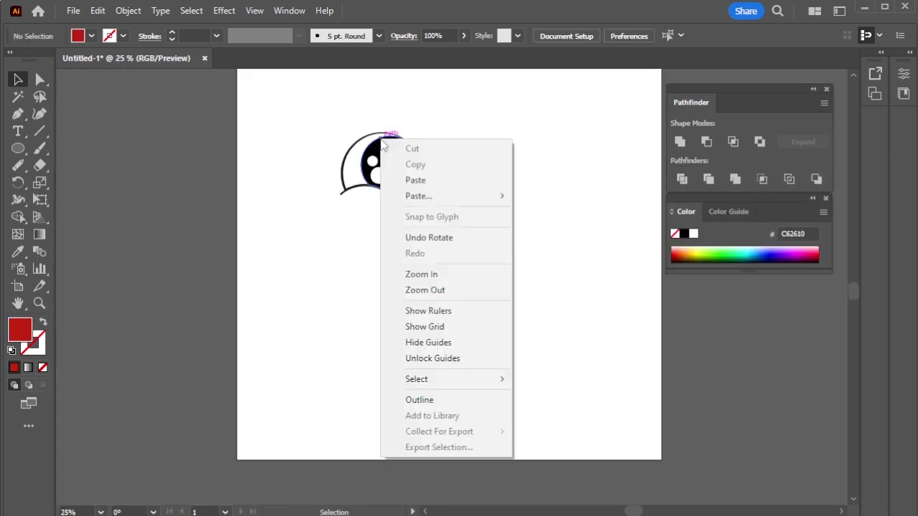
{"action": "left_click", "coordinate": [526, 285]}
{"action": "left_click", "coordinate": [378, 175]}
{"action": "right_click", "coordinate": [374, 128]}
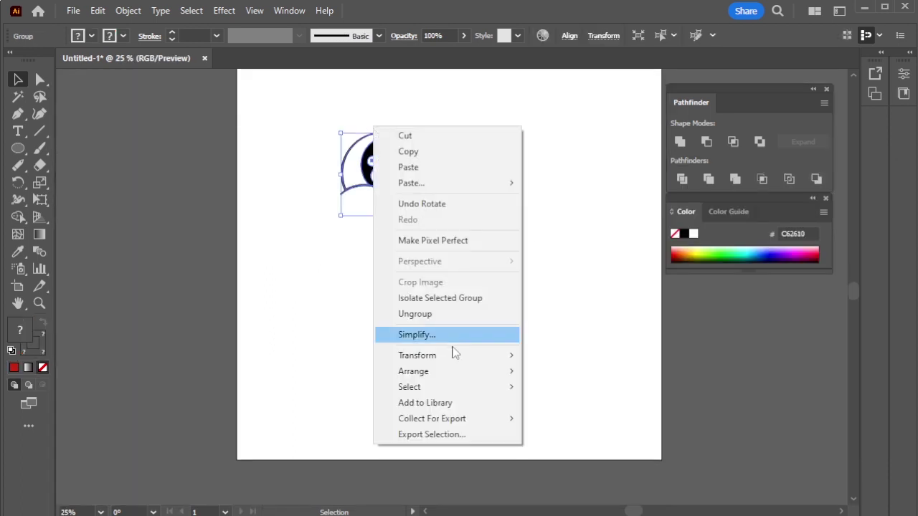
{"action": "mouse_move", "coordinate": [417, 355]}
{"action": "left_click", "coordinate": [632, 408]}
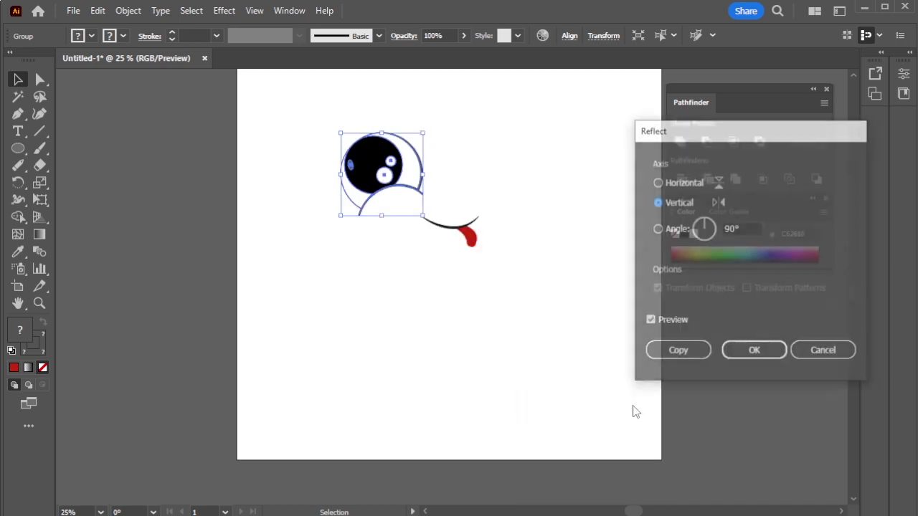
{"action": "left_click", "coordinate": [678, 351]}
{"action": "left_click_drag", "start_coordinate": [391, 177], "coordinate": [512, 176]}
{"action": "left_click", "coordinate": [562, 273]}
{"action": "scroll", "coordinate": [545, 215], "scroll_direction": "up", "scroll_amount": 1}
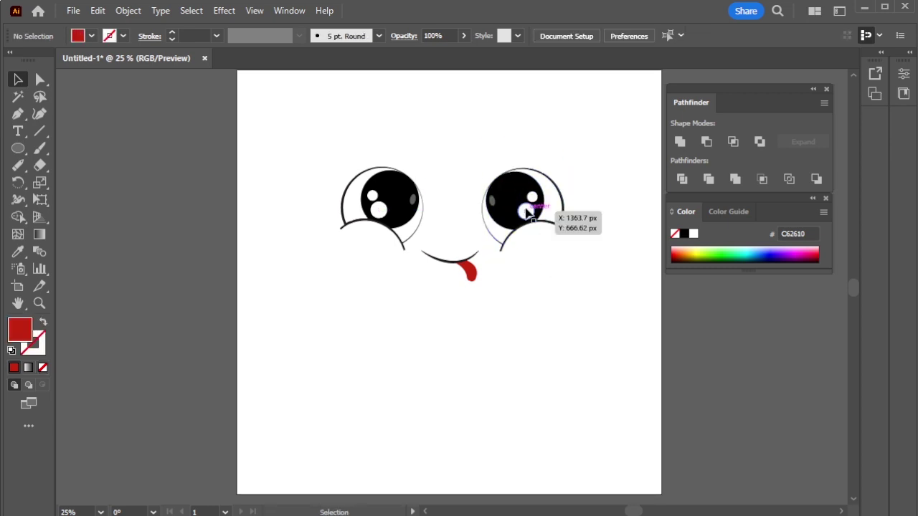
{"action": "scroll", "coordinate": [547, 184], "scroll_direction": "up", "scroll_amount": 2}
Step: Ungroup the right eye and move its white highlights up-left and the grey sheen right
{"action": "right_click", "coordinate": [504, 243]}
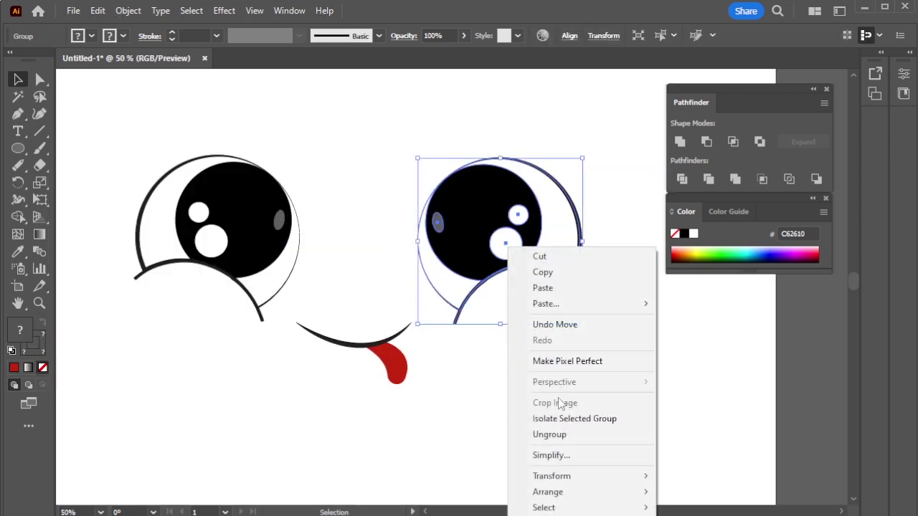
{"action": "left_click", "coordinate": [559, 435]}
{"action": "left_click", "coordinate": [620, 380]}
{"action": "mouse_move", "coordinate": [437, 223]}
{"action": "left_mouse_down"}
{"action": "mouse_move", "coordinate": [528, 238]}
{"action": "mouse_move", "coordinate": [460, 244]}
{"action": "mouse_move", "coordinate": [452, 235]}
{"action": "left_mouse_up"}
{"action": "left_click", "coordinate": [505, 243]}
{"action": "left_click", "coordinate": [518, 215], "text": "shift"}
{"action": "left_click", "coordinate": [564, 385]}
{"action": "left_click", "coordinate": [453, 229]}
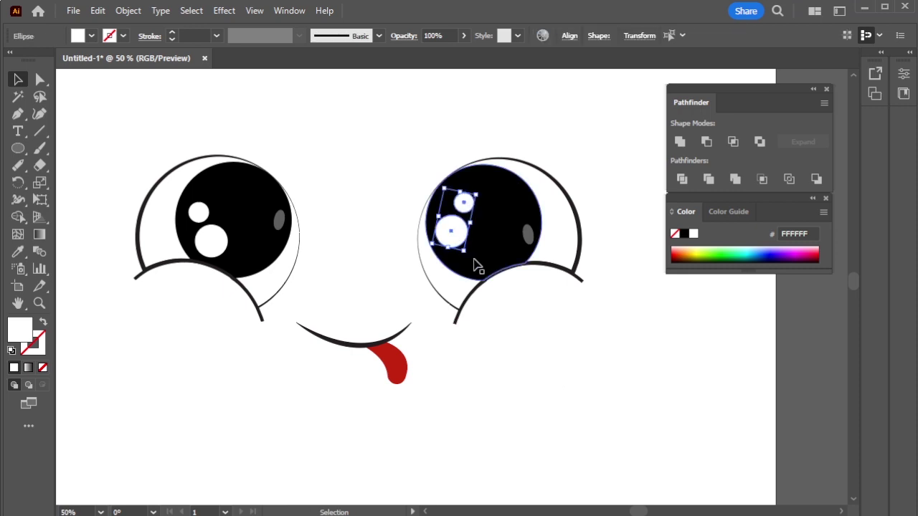
{"action": "left_click_drag", "start_coordinate": [469, 242], "coordinate": [459, 239]}
{"action": "left_click", "coordinate": [566, 332]}
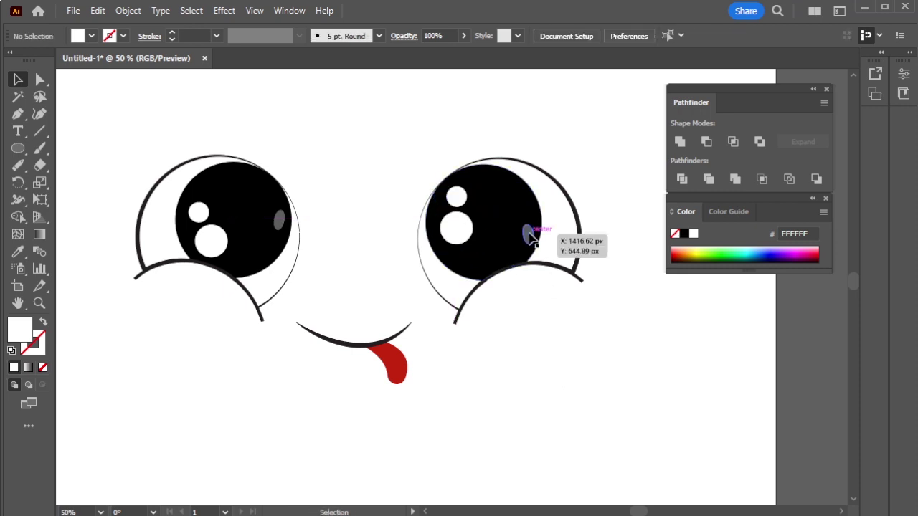
Step: Rotate the grey sheen to tilt it and move it higher on the pupil
{"action": "left_click", "coordinate": [529, 234]}
{"action": "scroll", "coordinate": [540, 227], "scroll_direction": "up", "scroll_amount": 3}
{"action": "left_click_drag", "start_coordinate": [526, 230], "coordinate": [534, 231]}
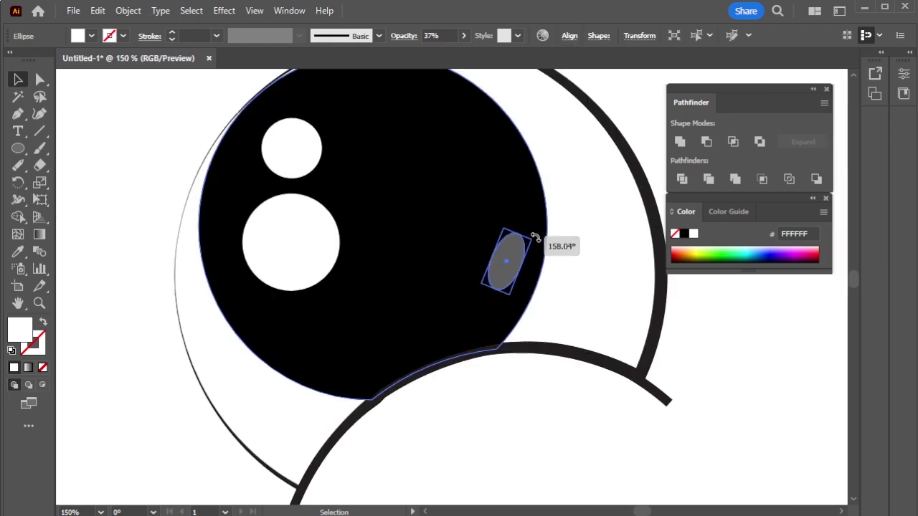
{"action": "left_click_drag", "start_coordinate": [522, 266], "coordinate": [527, 235]}
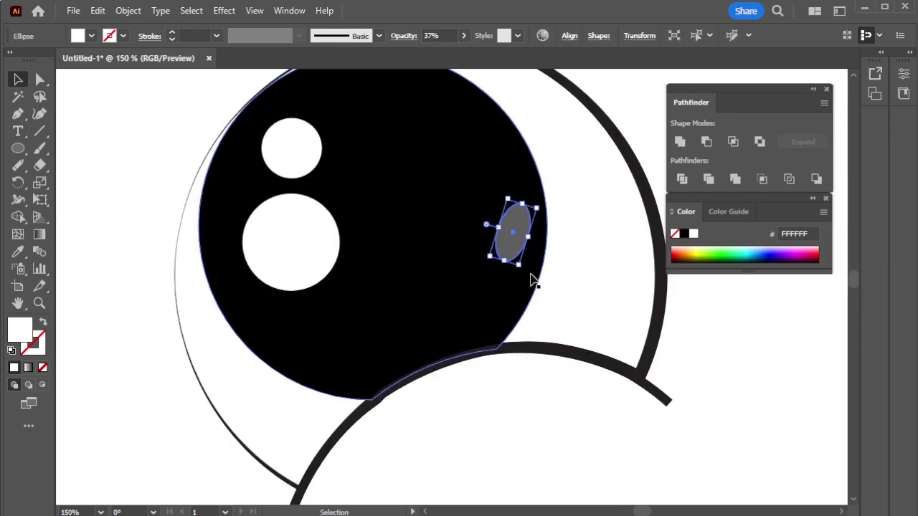
{"action": "left_click", "coordinate": [534, 385]}
{"action": "scroll", "coordinate": [482, 378], "scroll_direction": "down", "scroll_amount": 2}
{"action": "scroll", "coordinate": [484, 362], "scroll_direction": "down", "scroll_amount": 1}
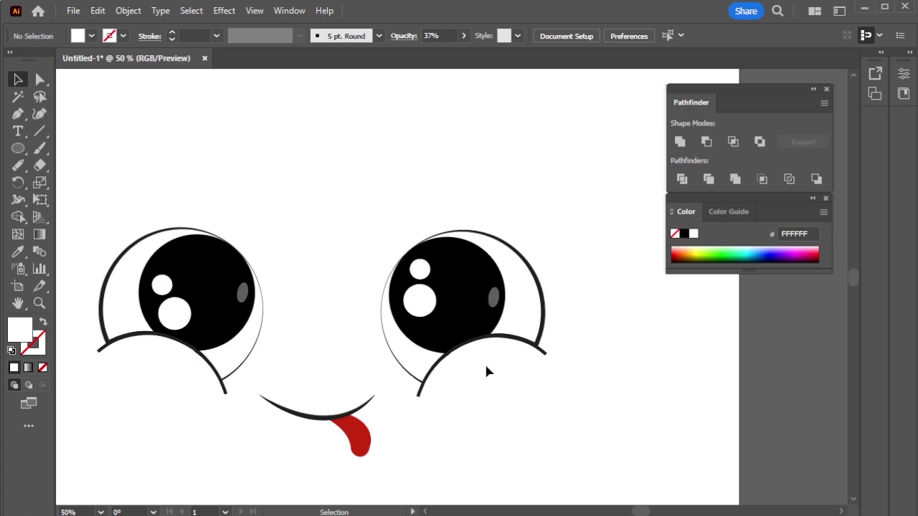
{"action": "scroll", "coordinate": [485, 369], "scroll_direction": "down", "scroll_amount": 1}
Step: Select the whole face to check it, then zoom back out
{"action": "left_click_drag", "start_coordinate": [251, 215], "coordinate": [558, 377]}
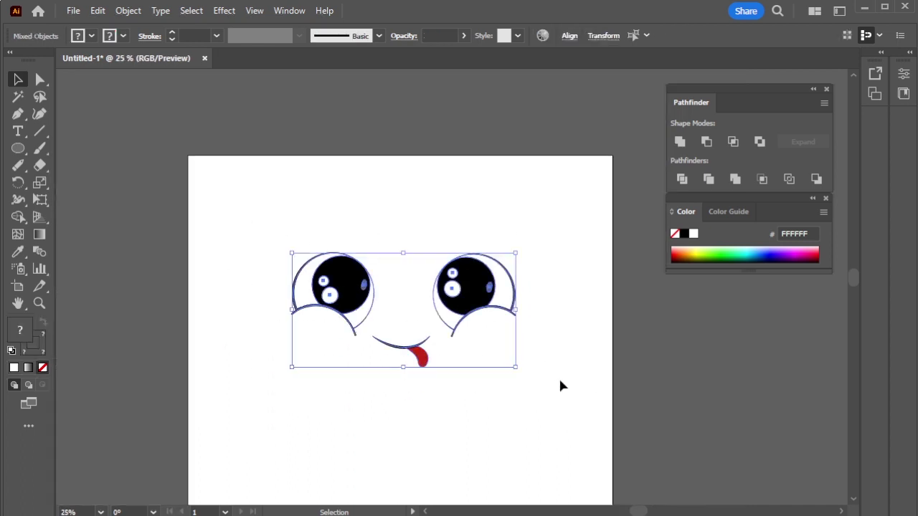
{"action": "key", "text": "a"}
{"action": "key", "text": "v"}
{"action": "scroll", "coordinate": [530, 301], "scroll_direction": "down", "scroll_amount": 1}
{"action": "scroll", "coordinate": [510, 323], "scroll_direction": "down", "scroll_amount": 2}
{"action": "left_click", "coordinate": [492, 350]}
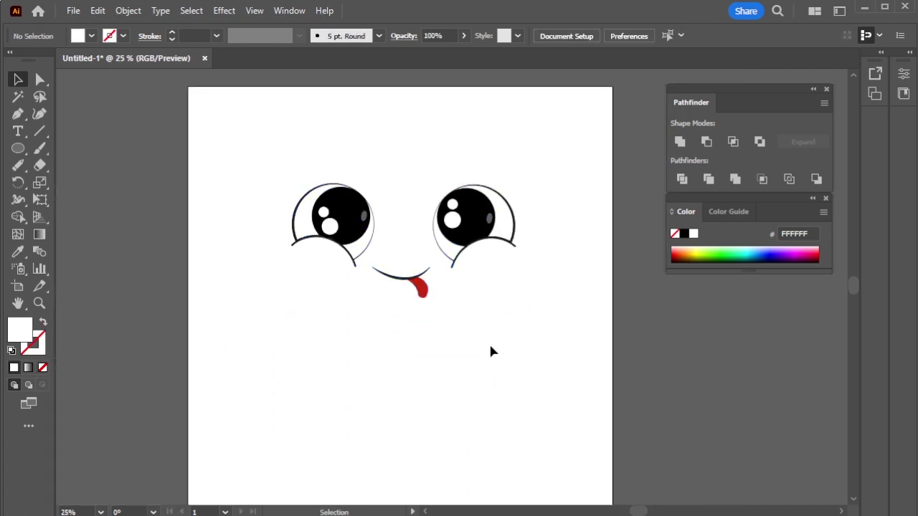
{"action": "scroll", "coordinate": [490, 344], "scroll_direction": "down", "scroll_amount": 1}
{"action": "left_click_drag", "start_coordinate": [21, 152], "coordinate": [71, 147]}
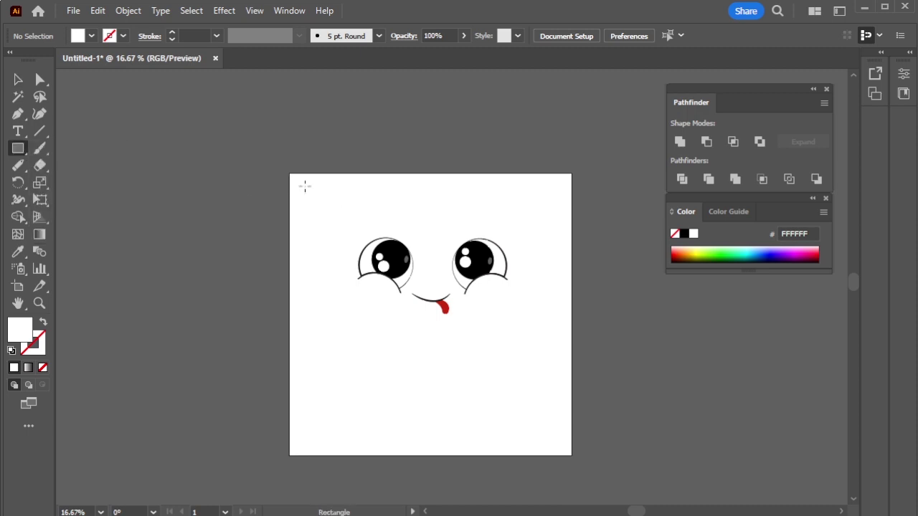
Step: Draw a 2000×2000 px rectangle covering the artboard and fill it with yellow FFCE00
{"action": "left_click_drag", "start_coordinate": [289, 173], "coordinate": [464, 357]}
{"action": "left_click_drag", "start_coordinate": [560, 453], "coordinate": [572, 456]}
{"action": "key", "text": "i"}
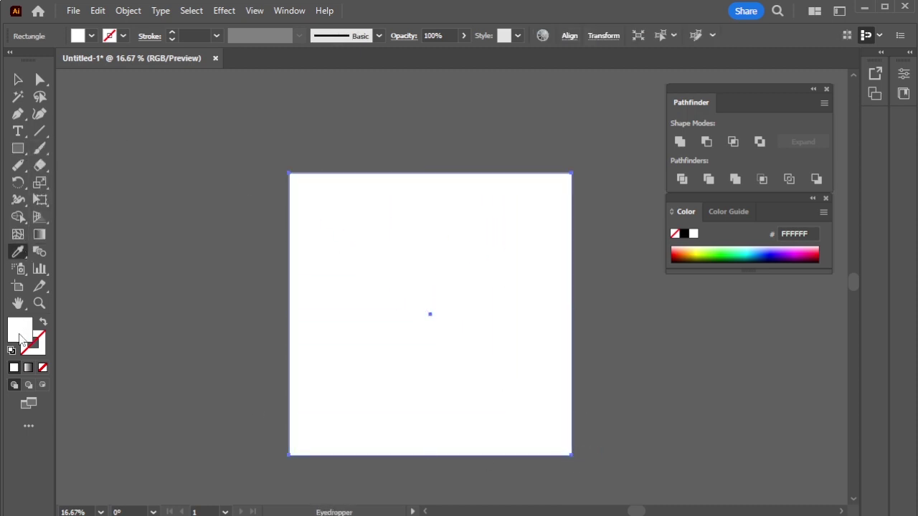
{"action": "double_click", "coordinate": [20, 334]}
{"action": "left_click", "coordinate": [713, 378]}
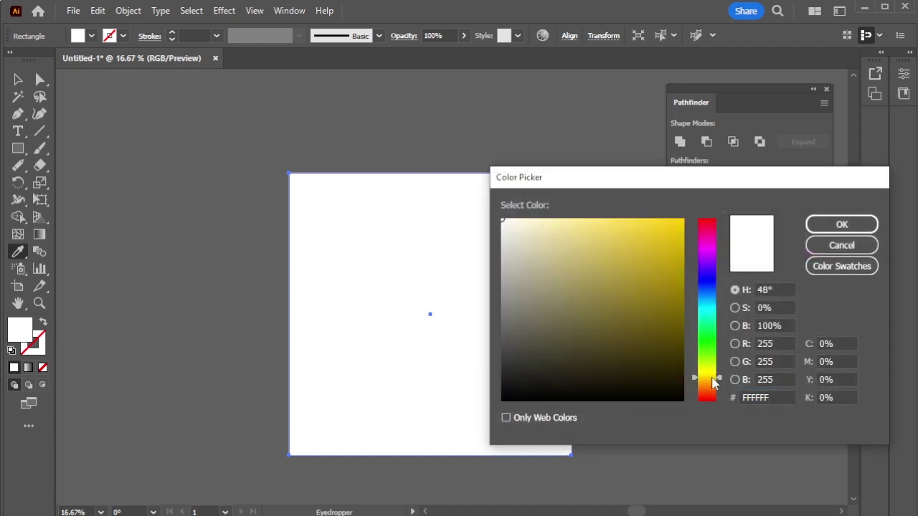
{"action": "left_click_drag", "start_coordinate": [676, 218], "coordinate": [746, 219]}
{"action": "left_click", "coordinate": [841, 225]}
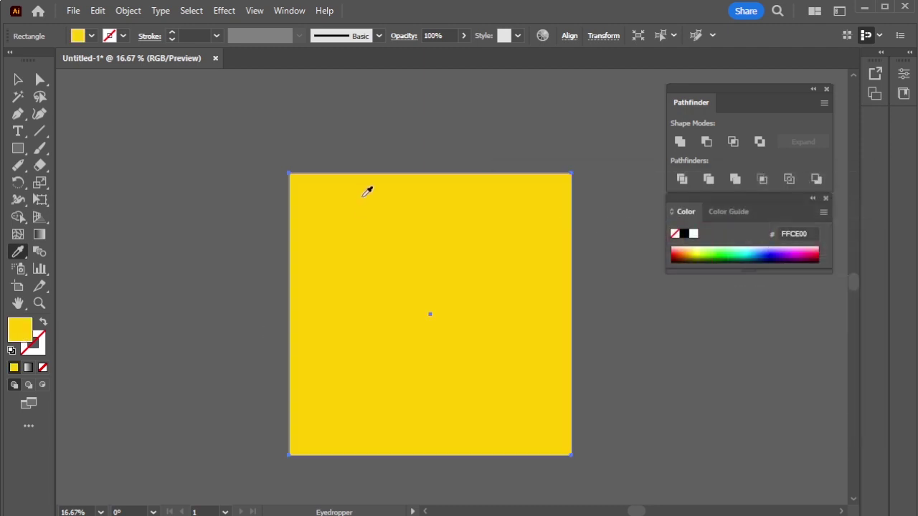
Step: Select every face feature except the yellow square, enlarge it slightly and move it lower
{"action": "key", "text": "v"}
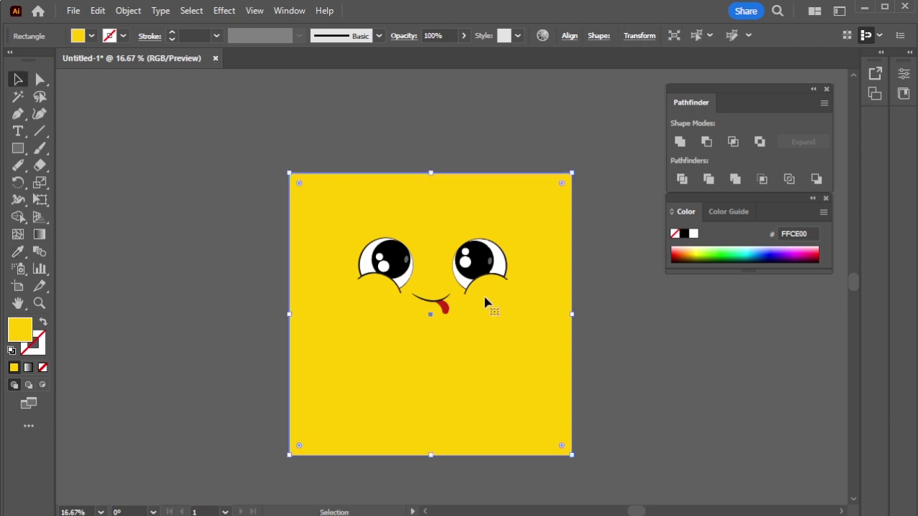
{"action": "left_click_drag", "start_coordinate": [248, 217], "coordinate": [511, 359]}
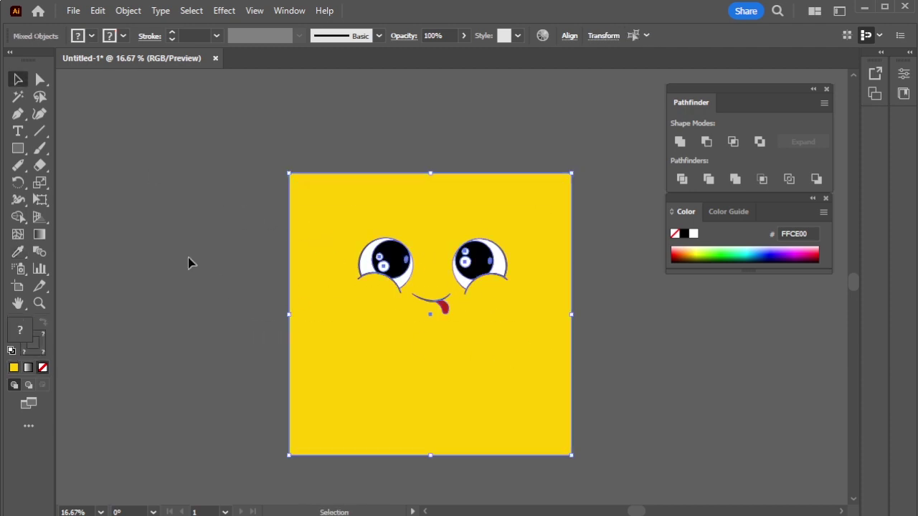
{"action": "left_click", "coordinate": [206, 243]}
{"action": "key", "text": "ctrl+a"}
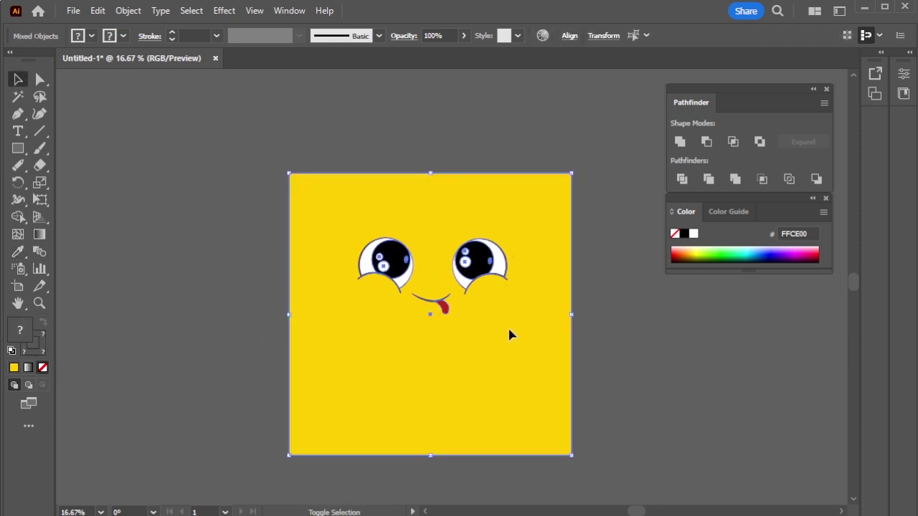
{"action": "left_click", "coordinate": [510, 329], "text": "shift"}
{"action": "left_click_drag", "start_coordinate": [508, 317], "coordinate": [530, 327]}
{"action": "left_click_drag", "start_coordinate": [490, 283], "coordinate": [490, 314]}
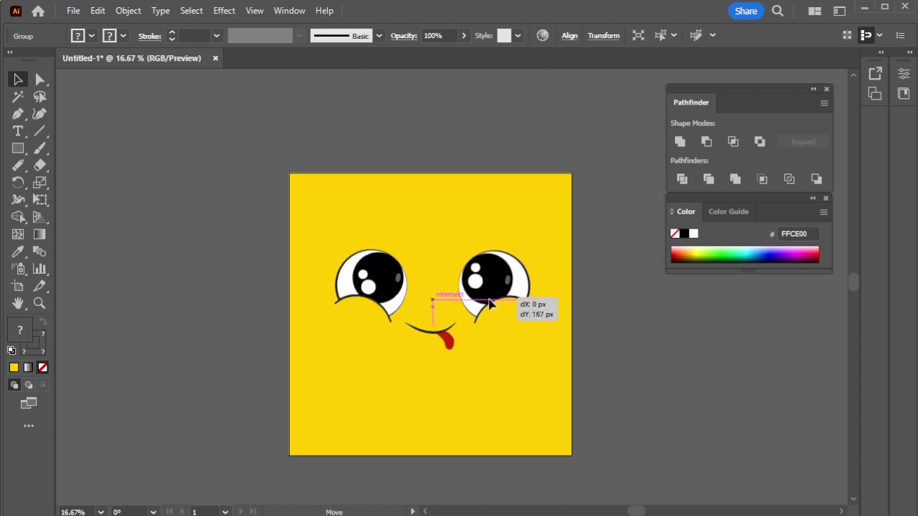
Step: Centre the face horizontally and vertically on the yellow square, then deselect it
{"action": "left_click", "coordinate": [565, 37]}
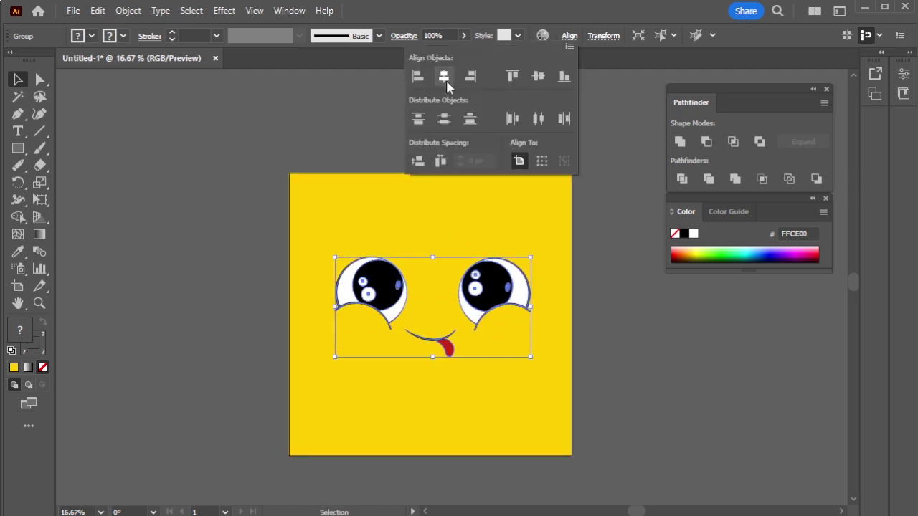
{"action": "left_click", "coordinate": [444, 77]}
{"action": "left_click", "coordinate": [546, 76]}
{"action": "left_click", "coordinate": [624, 260]}
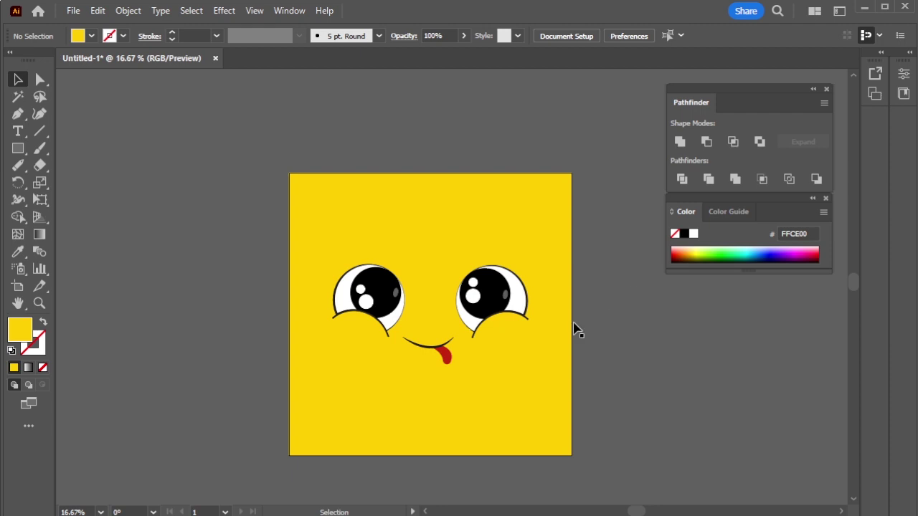
{"action": "left_click", "coordinate": [473, 334]}
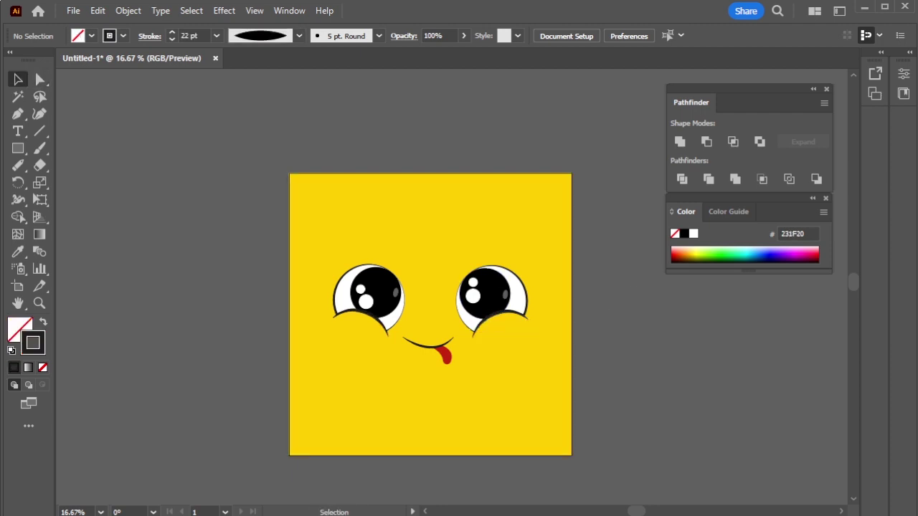